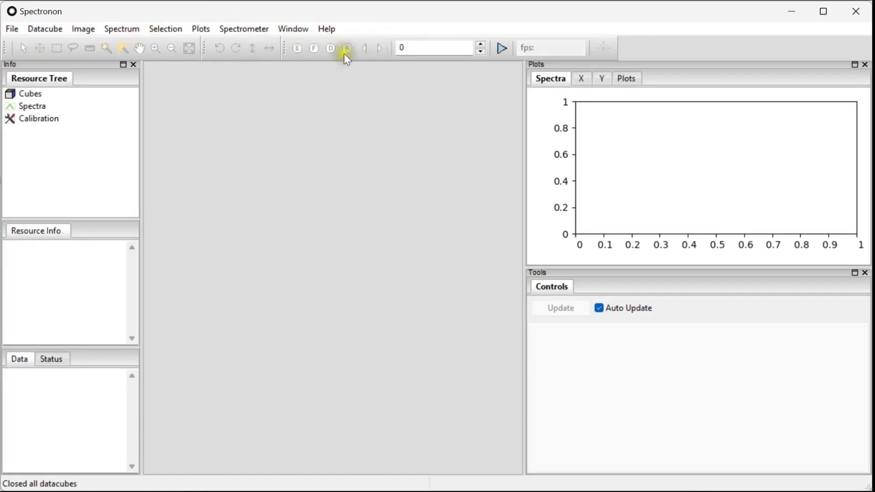
# Open Cube2.bil from the DataCubes folder with File > Open Datacube
pyautogui.click(13, 31)
pyautogui.click(34, 45)
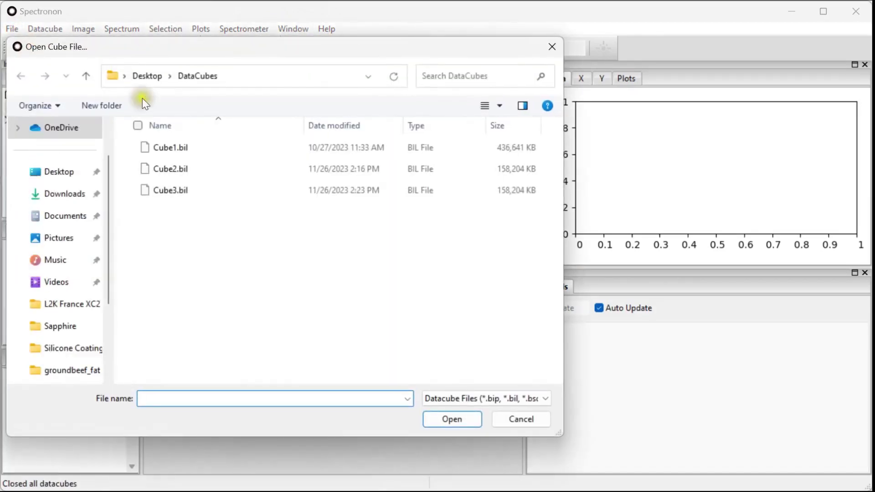
pyautogui.click(181, 171)
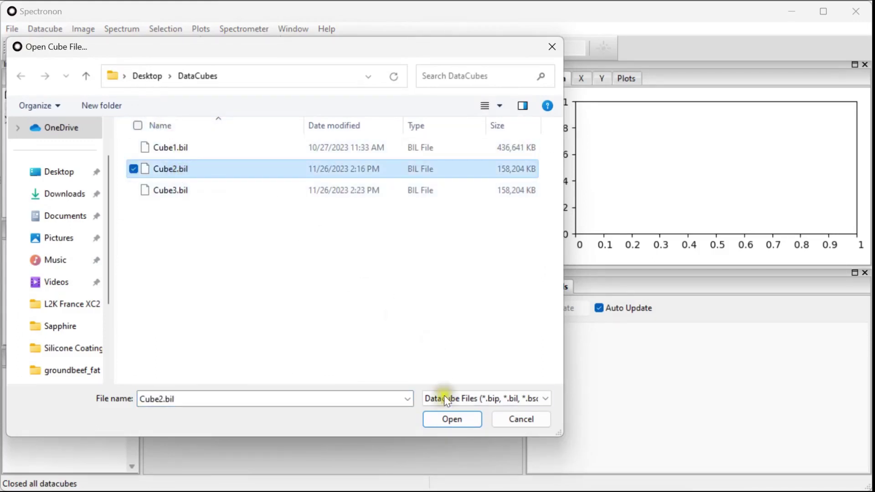
pyautogui.click(453, 419)
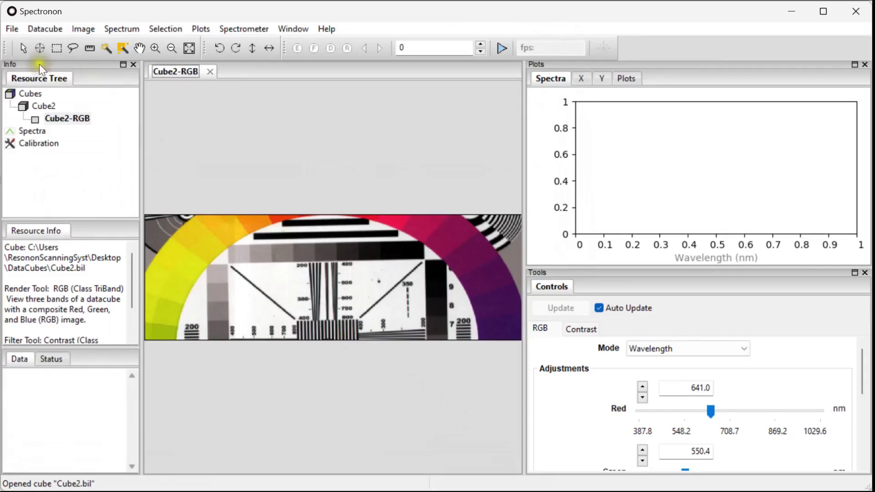
# Select Cube2, the Cubes group and Cube2-RGB in the Resource Tree to view their header and file-path details
pyautogui.click(48, 103)
pyautogui.click(62, 115)
pyautogui.click(39, 95)
pyautogui.click(45, 106)
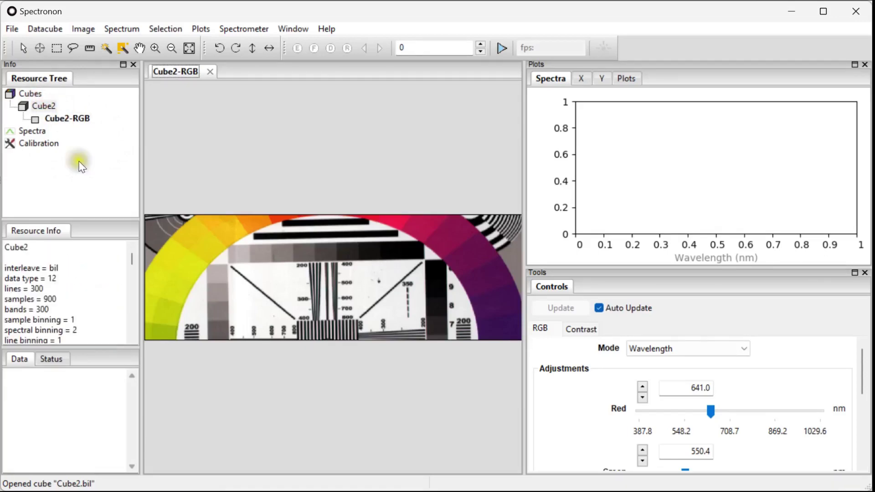
pyautogui.click(57, 119)
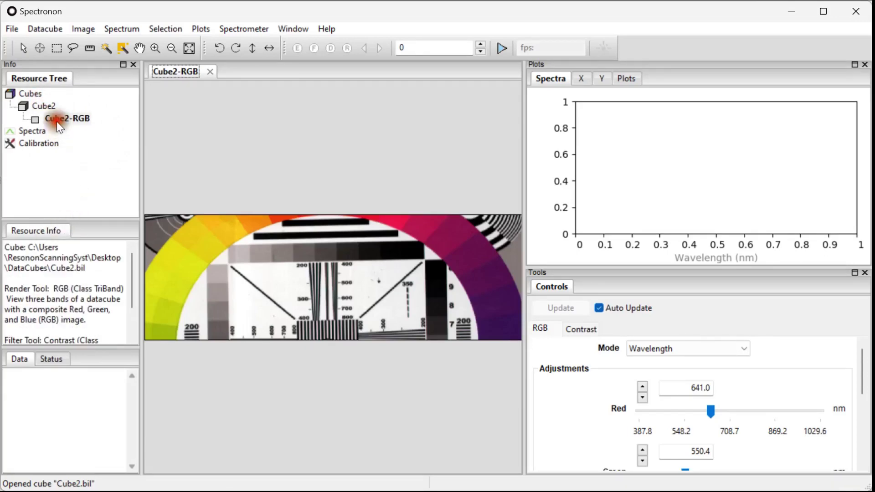
pyautogui.moveTo(9, 247); pyautogui.dragTo(87, 266)
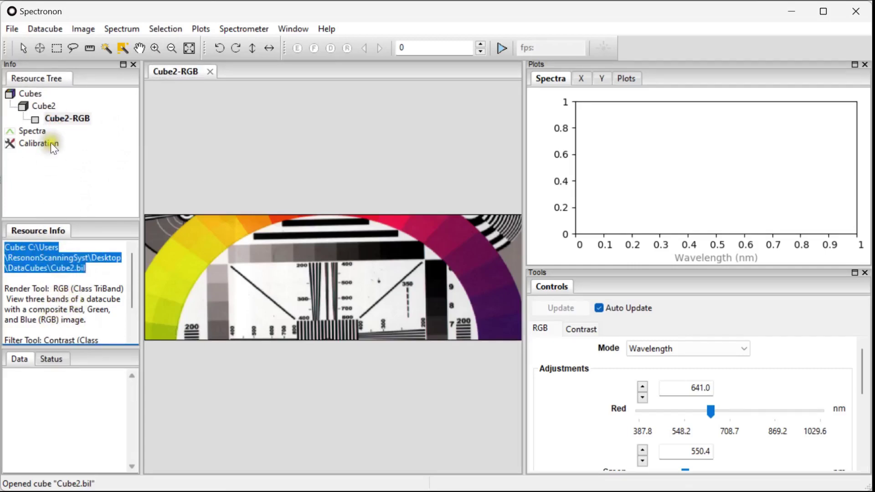
pyautogui.click(46, 108)
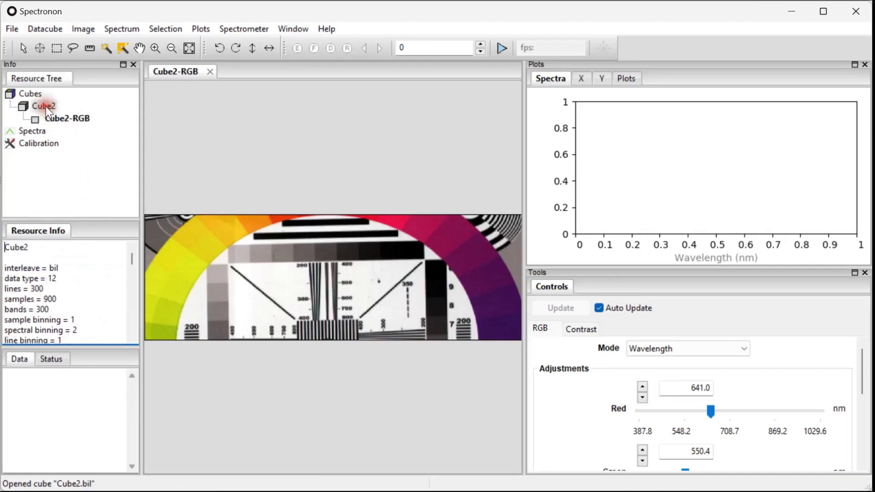
# Scroll through Cube2's resource info, check the Status log, then return to the Data tab
pyautogui.scroll(-3, 57, 287)
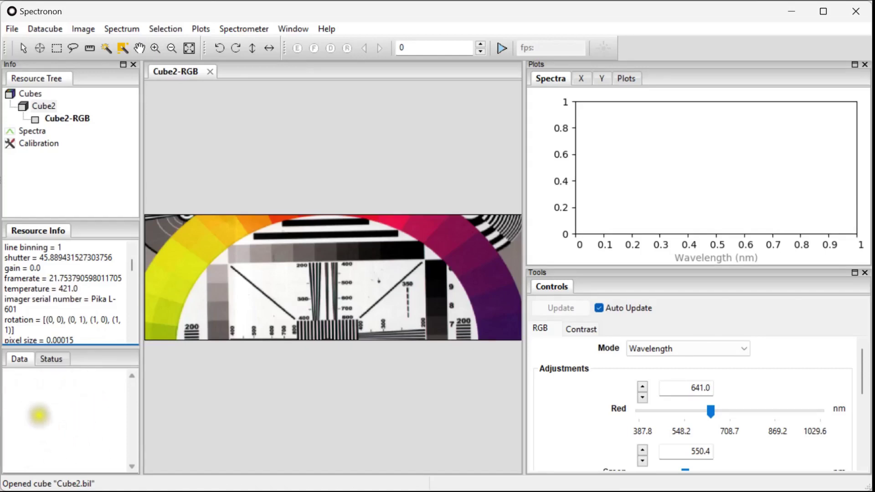
pyautogui.click(52, 360)
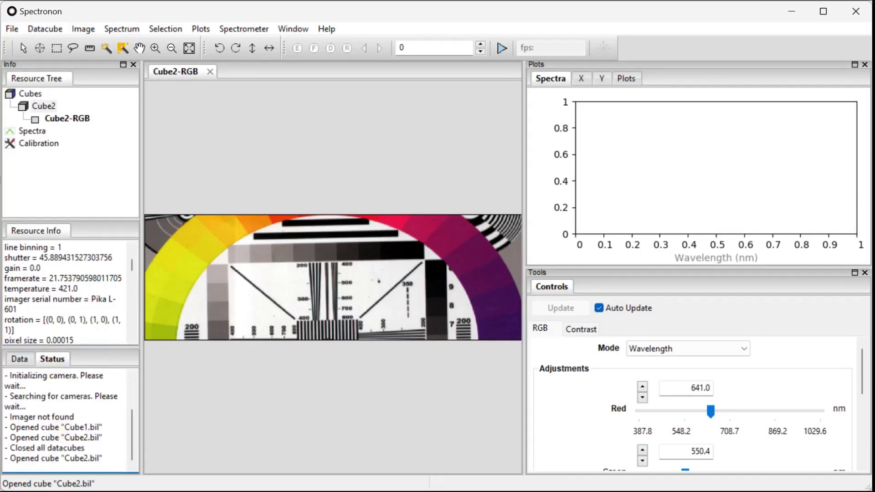
pyautogui.click(20, 359)
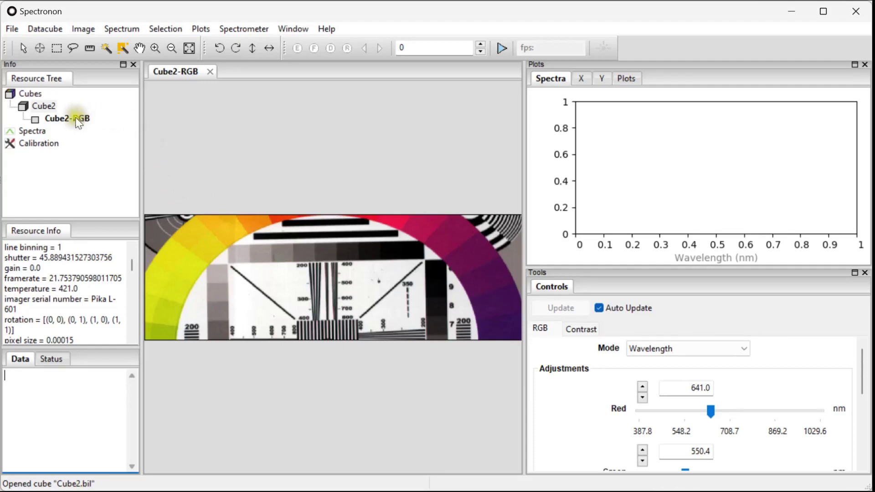
# With the crosshair tool, probe yellow, chart and purple wheel pixels, then show the X profile
pyautogui.click(91, 119)
pyautogui.click(40, 47)
pyautogui.click(206, 245)
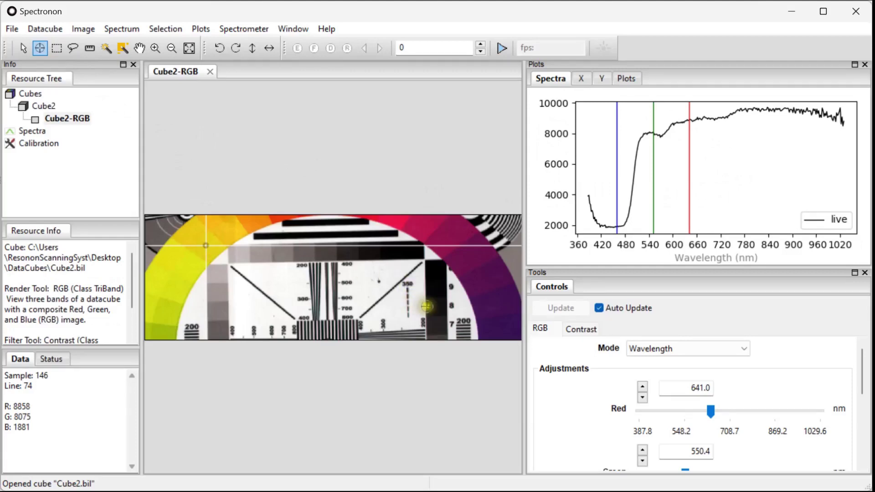
pyautogui.click(430, 307)
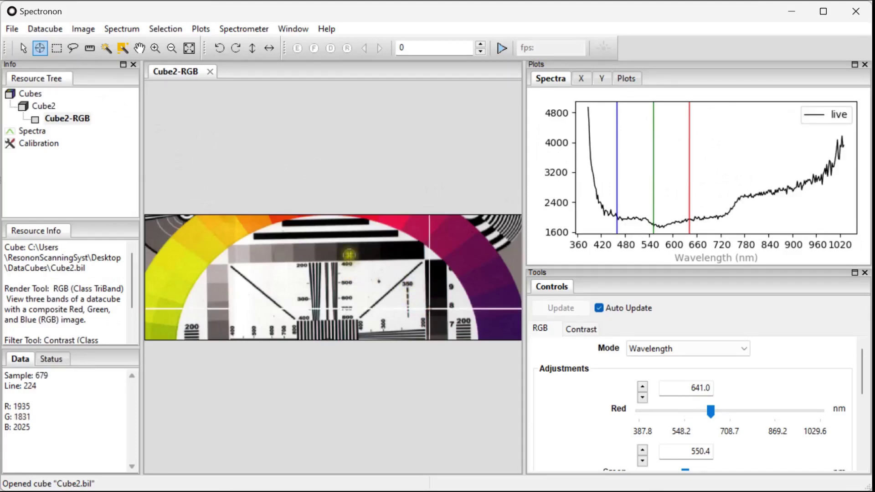
pyautogui.click(491, 279)
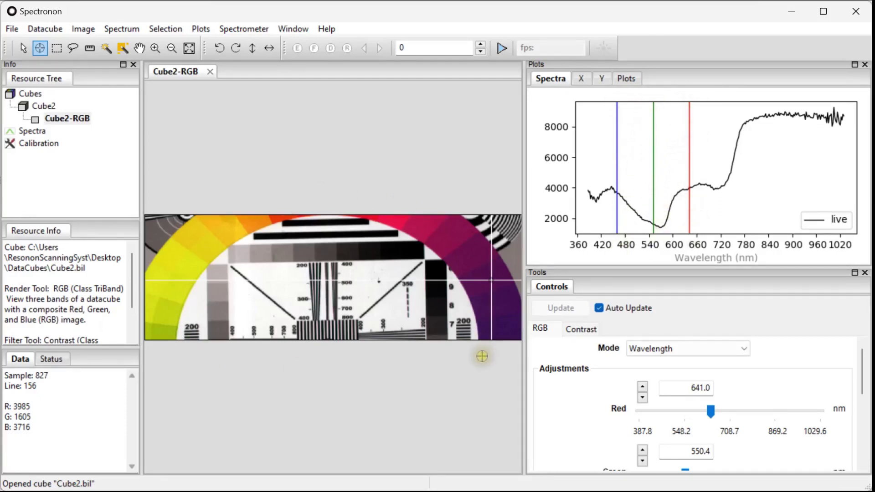
pyautogui.click(585, 78)
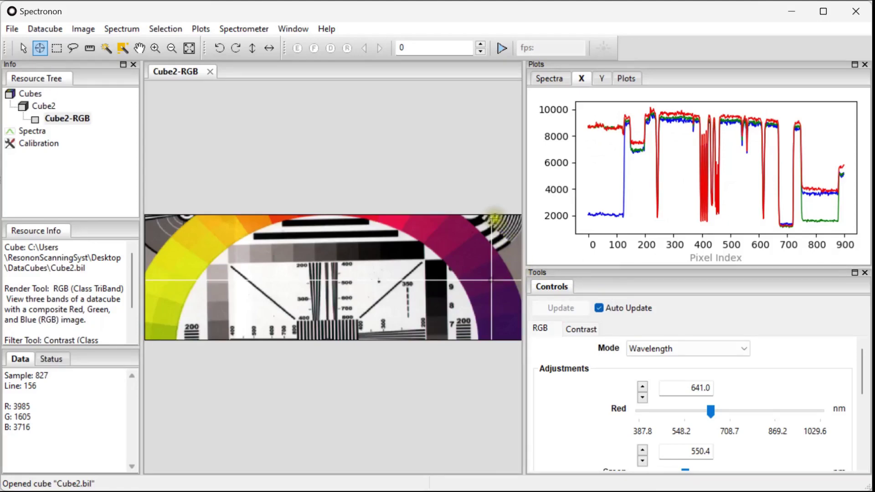
pyautogui.click(601, 77)
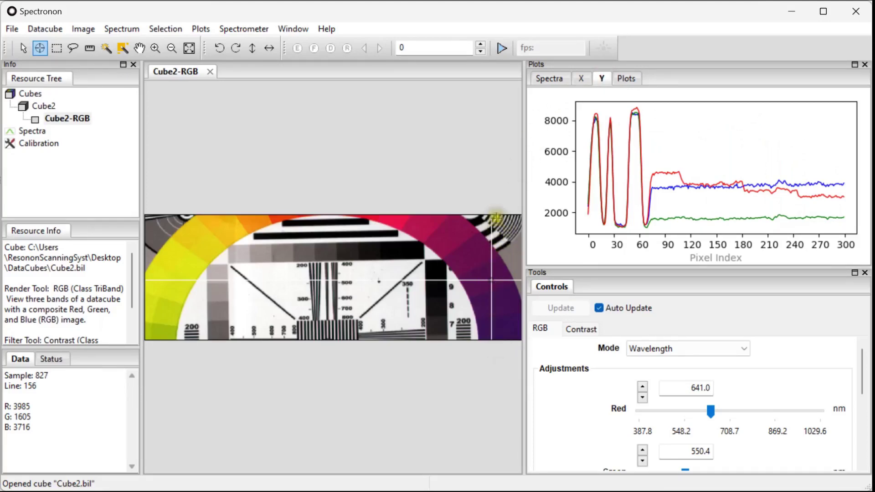
pyautogui.click(632, 80)
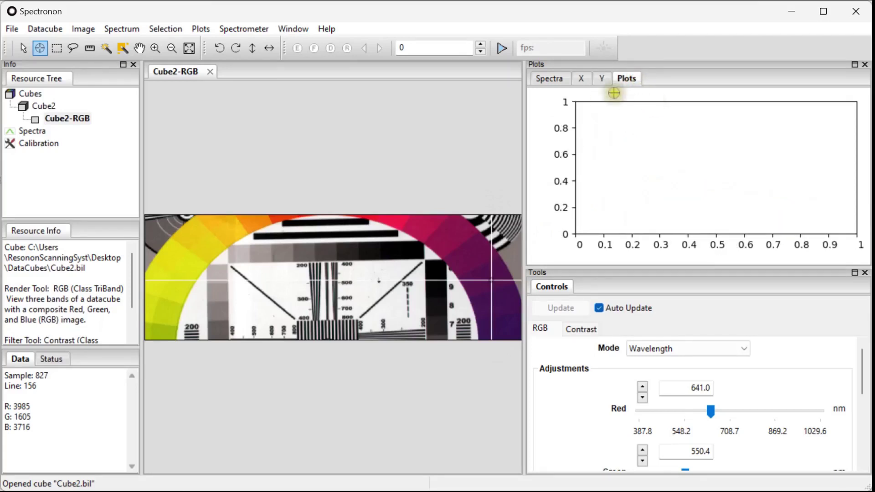
pyautogui.click(556, 81)
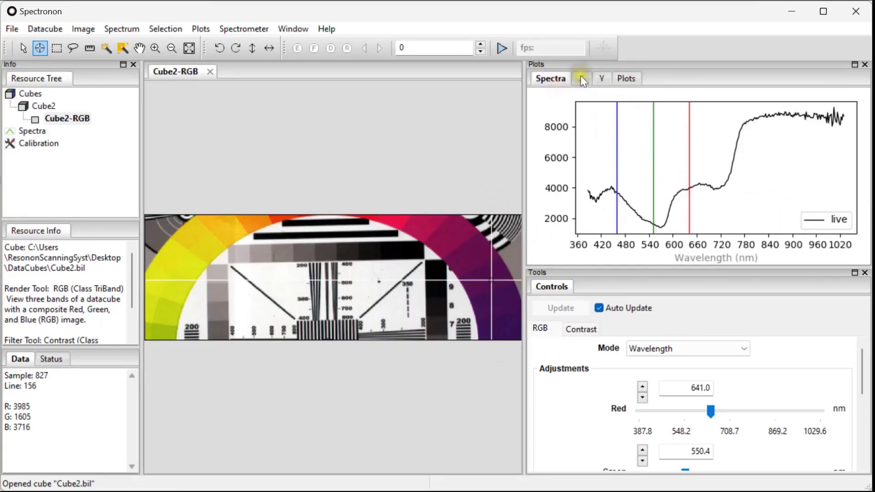
# Zoom the spectrum plot to about 655–780 nm with the Zoom In tool
pyautogui.click(157, 49)
pyautogui.click(690, 182)
pyautogui.rightClick(690, 182)
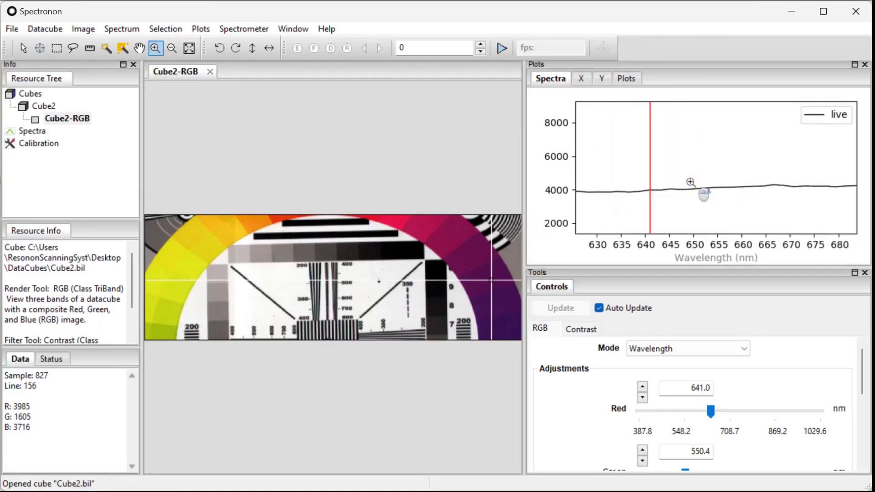
pyautogui.moveTo(687, 160); pyautogui.dragTo(746, 210)
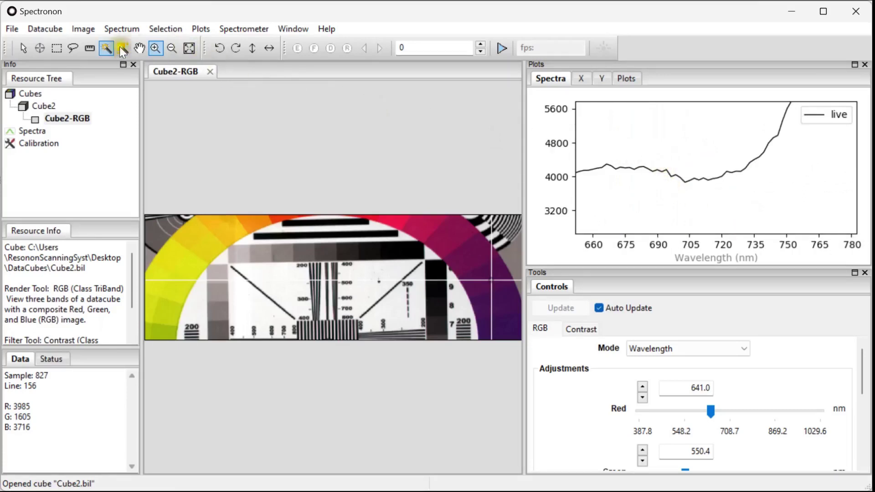
# Use the crosshair to read the curve value, landing at 4094 at 724.49 nm
pyautogui.click(39, 47)
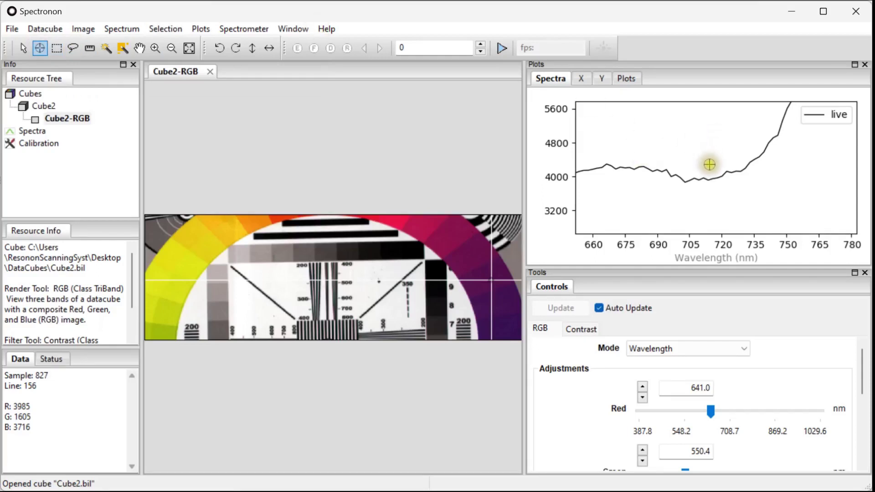
pyautogui.click(680, 170)
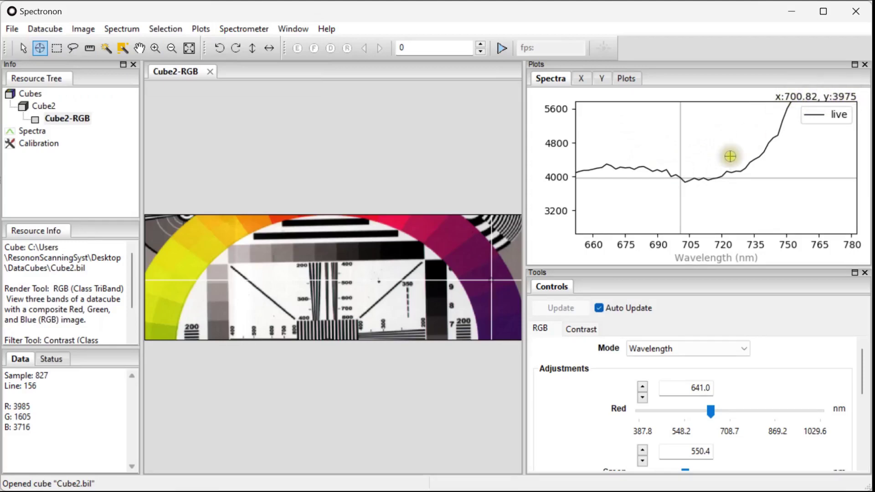
pyautogui.moveTo(727, 158)
pyautogui.mouseDown()
pyautogui.moveTo(611, 159)
pyautogui.moveTo(713, 179)
pyautogui.moveTo(760, 160)
pyautogui.moveTo(717, 179)
pyautogui.moveTo(608, 168)
pyautogui.moveTo(724, 179)
pyautogui.moveTo(731, 173)
pyautogui.mouseUp()
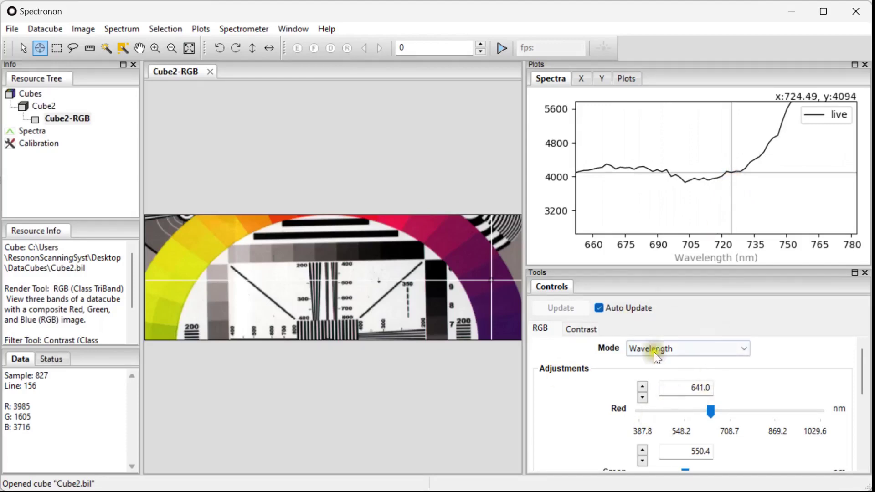
# Drag the RGB tab's Red slider to 822.3 nm and the Green slider to 626.2 nm
pyautogui.scroll(4, 669, 193)
pyautogui.scroll(-5, 669, 193)
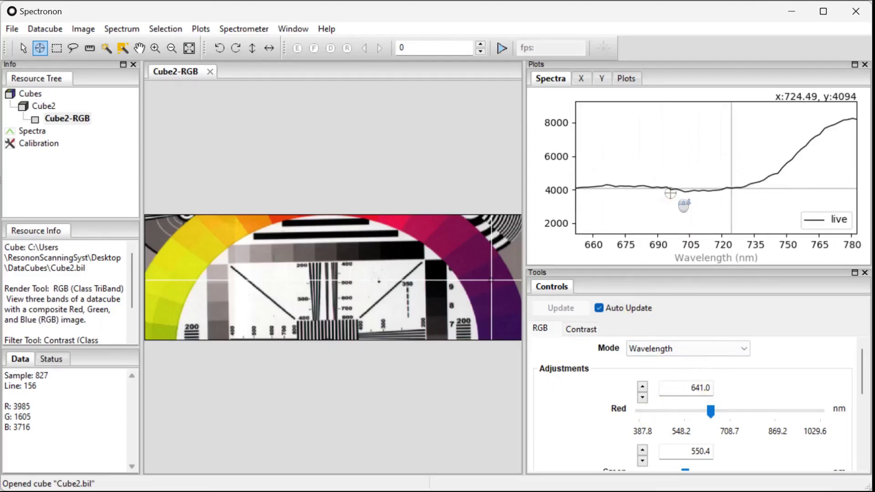
pyautogui.scroll(-5, 669, 193)
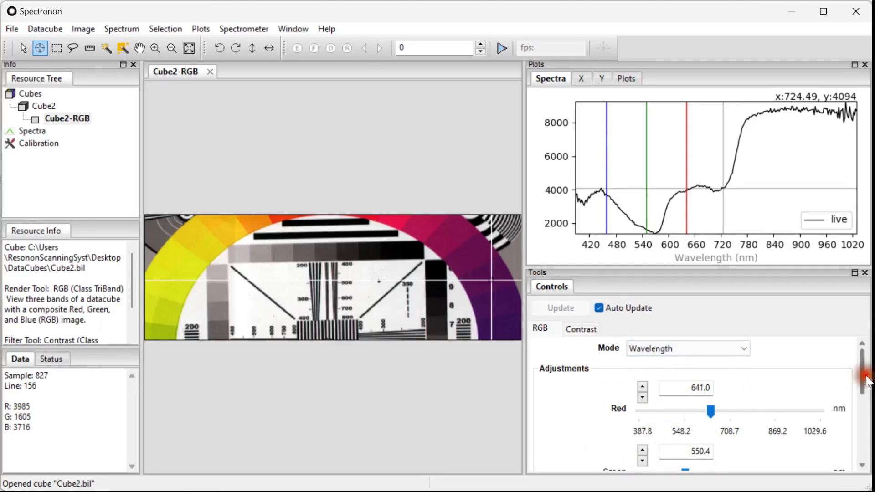
pyautogui.scroll(-2, 867, 382)
pyautogui.scroll(2, 867, 380)
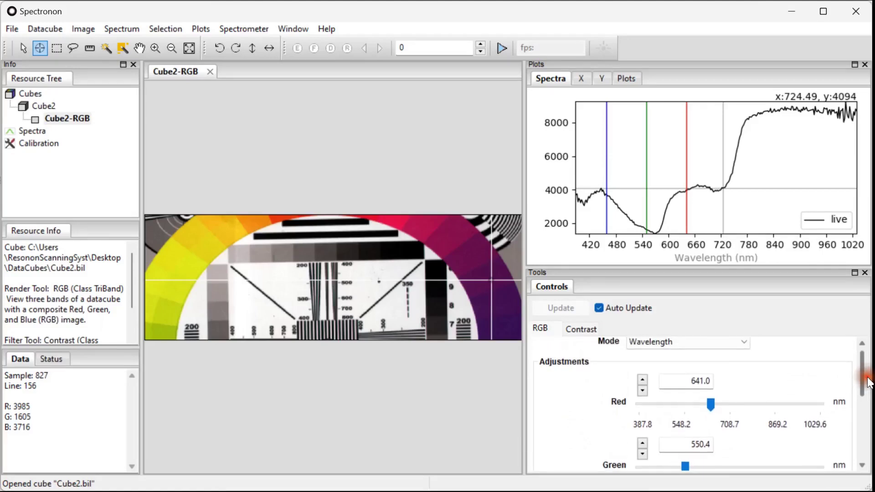
pyautogui.click(584, 328)
pyautogui.click(543, 328)
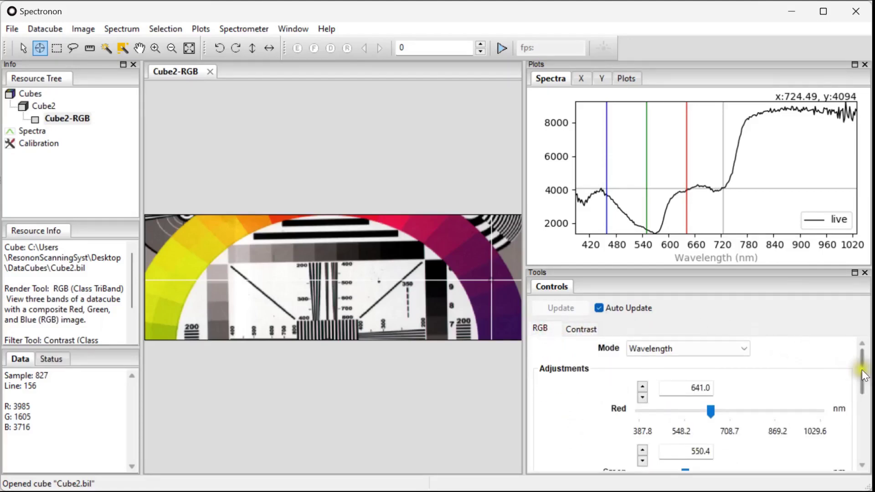
pyautogui.moveTo(862, 371); pyautogui.dragTo(862, 386)
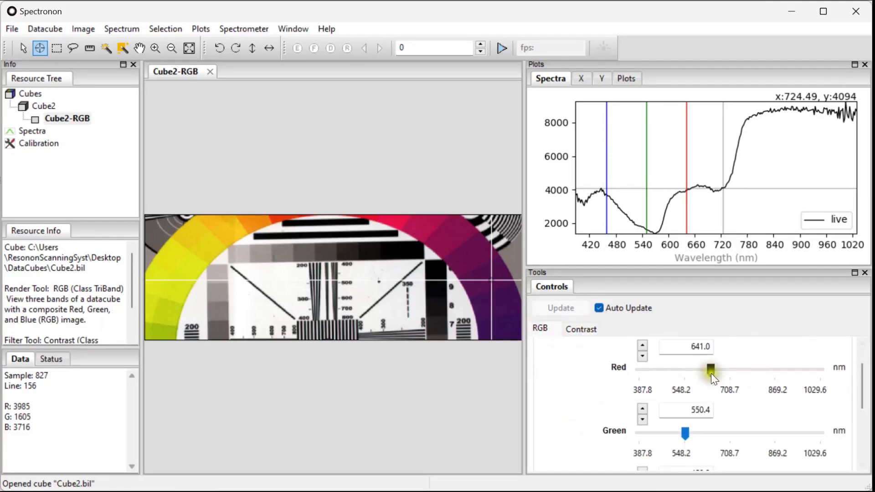
pyautogui.moveTo(710, 373); pyautogui.dragTo(764, 368)
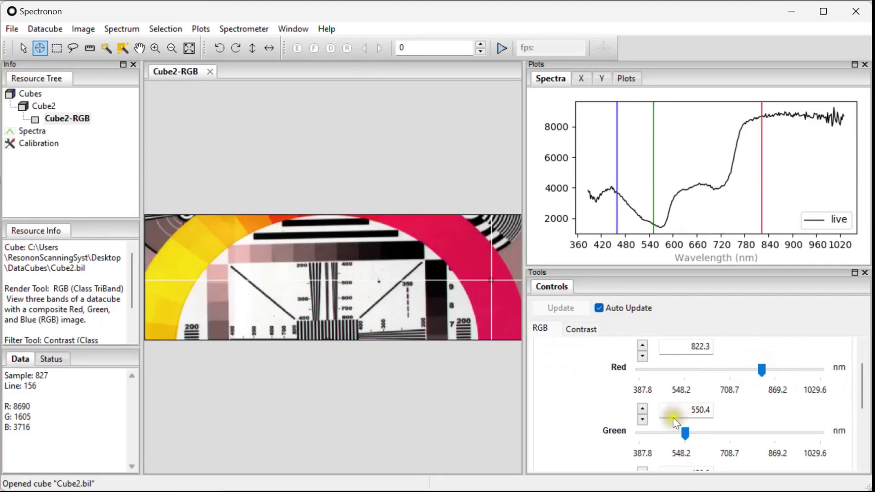
pyautogui.moveTo(685, 433); pyautogui.dragTo(707, 437)
# On the Contrast tab, set High Cut Percentage to 100 and Low Cut Percentage to 16
pyautogui.click(583, 328)
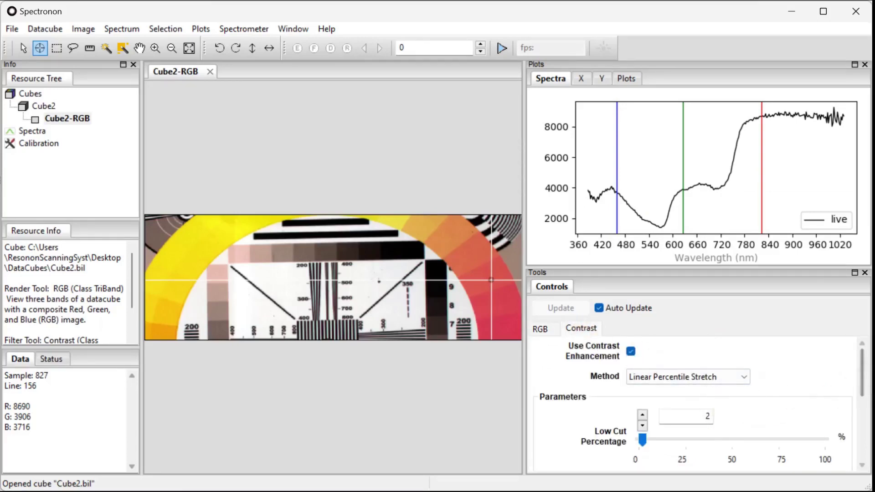
pyautogui.moveTo(862, 371); pyautogui.dragTo(854, 391)
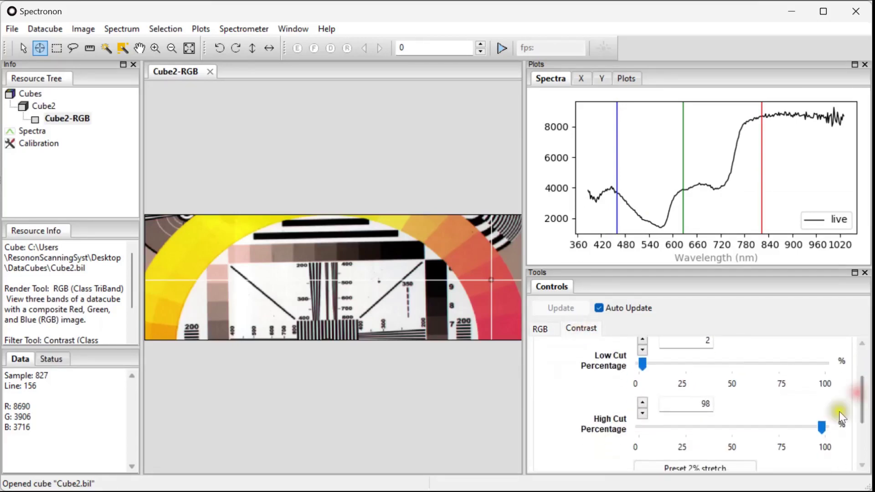
pyautogui.moveTo(827, 425)
pyautogui.mouseDown()
pyautogui.moveTo(773, 425)
pyautogui.moveTo(827, 425)
pyautogui.mouseUp()
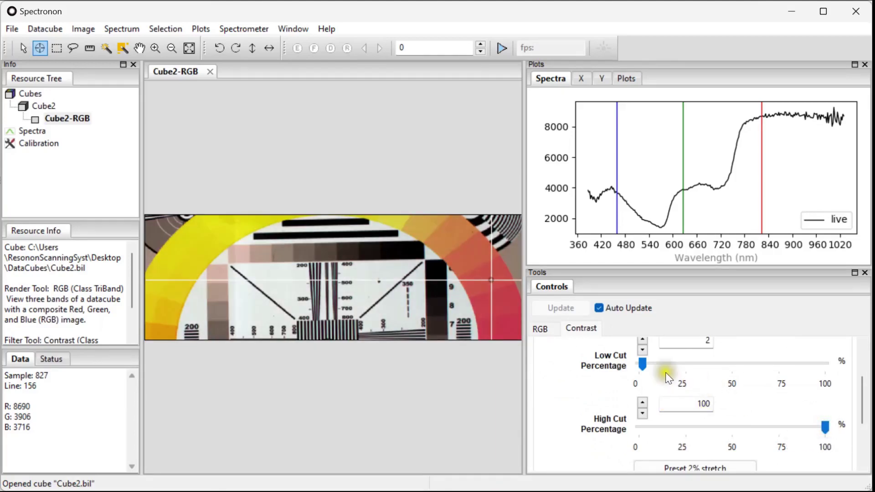
pyautogui.moveTo(643, 363); pyautogui.dragTo(668, 363)
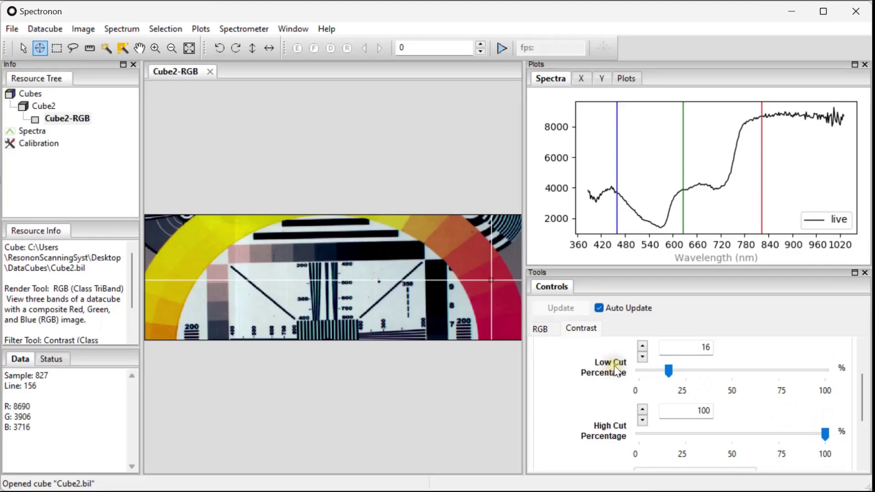
pyautogui.scroll(-1, 616, 368)
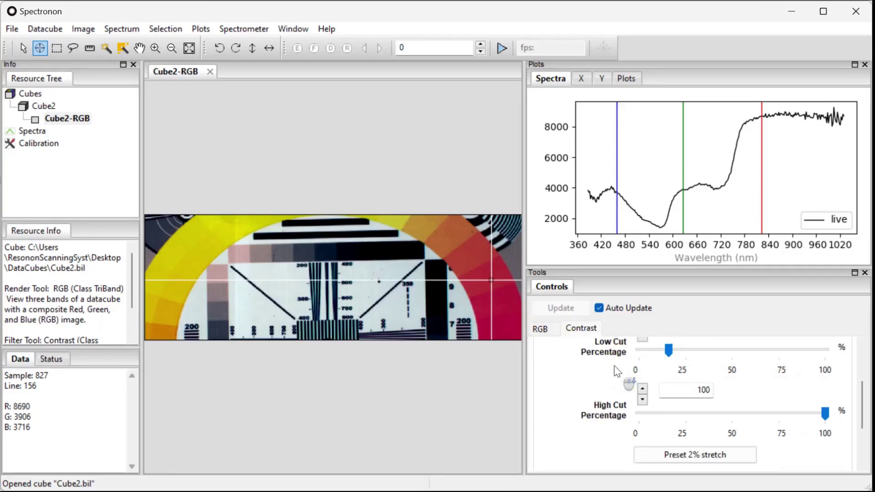
# Create a new RGB image from Cube2 via its New Image > RGB menu
pyautogui.rightClick(49, 107)
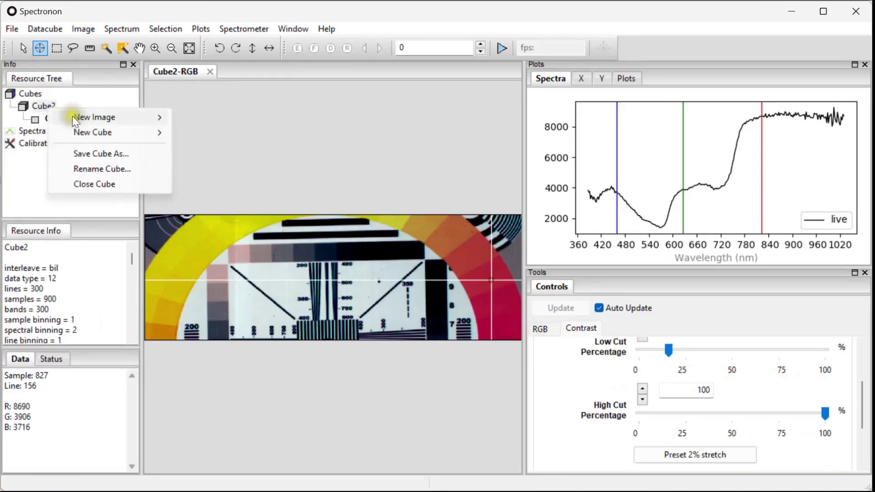
pyautogui.moveTo(78, 117)
pyautogui.click(222, 176)
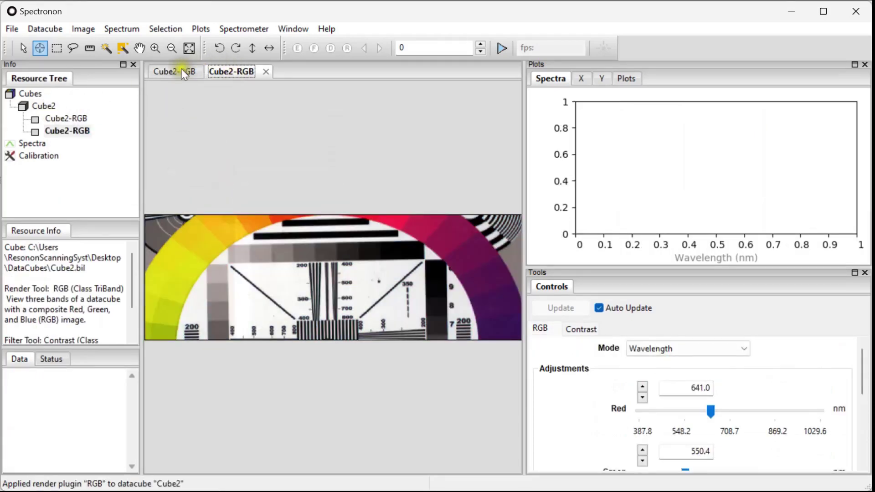
# Compare the original and new Cube2-RGB tabs, ending on the original render
pyautogui.click(176, 69)
pyautogui.click(226, 70)
pyautogui.click(154, 70)
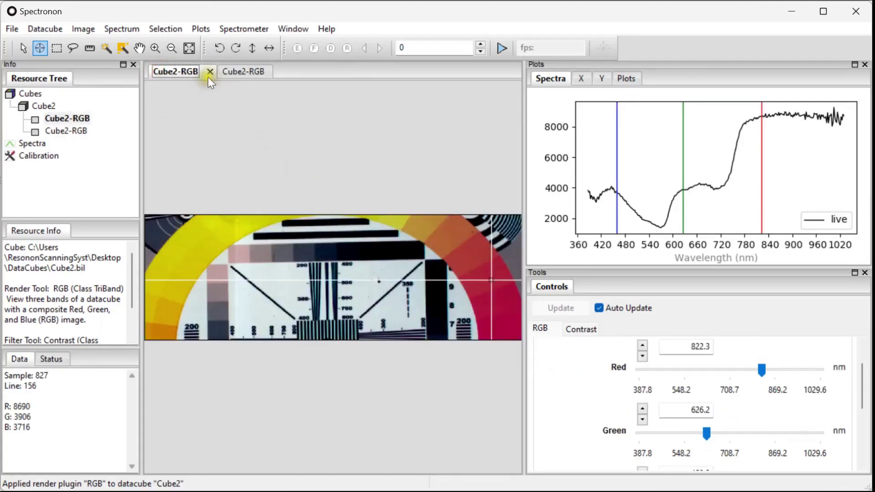
pyautogui.click(239, 71)
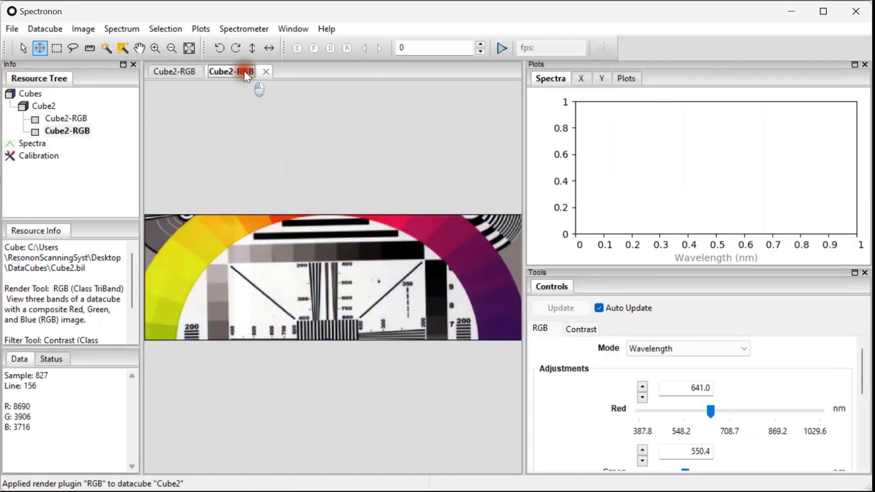
pyautogui.click(58, 119)
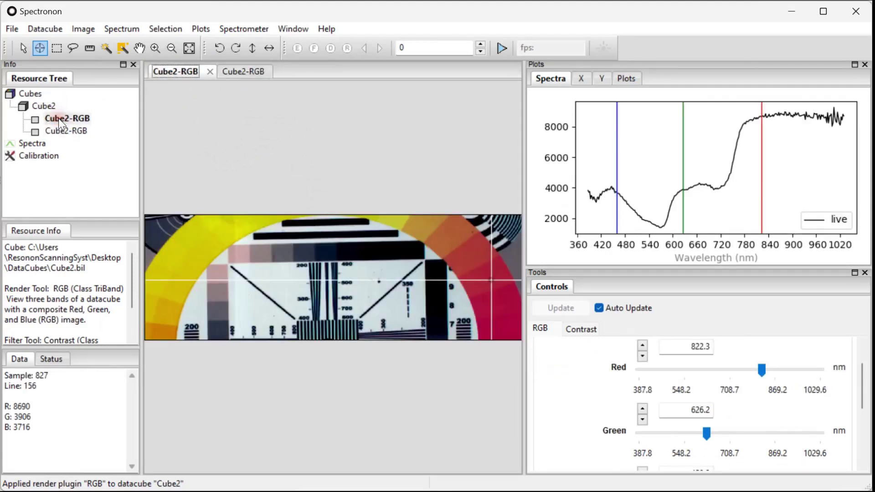
pyautogui.rightClick(58, 118)
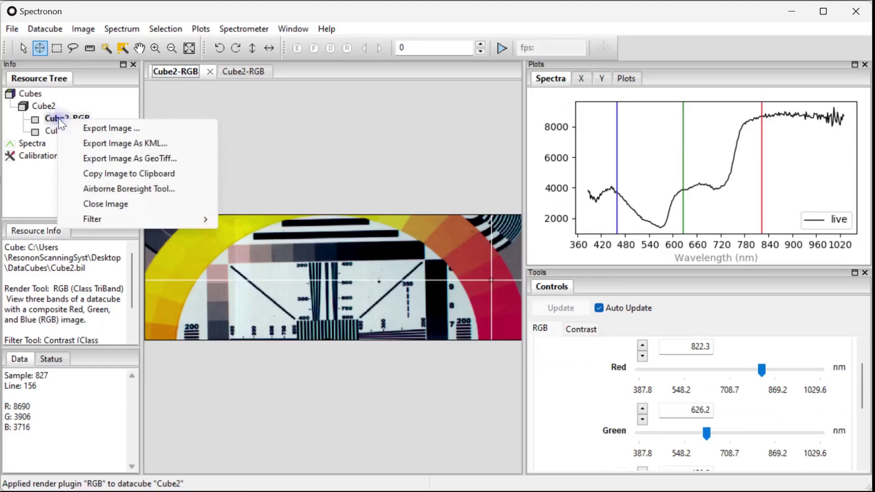
pyautogui.click(97, 127)
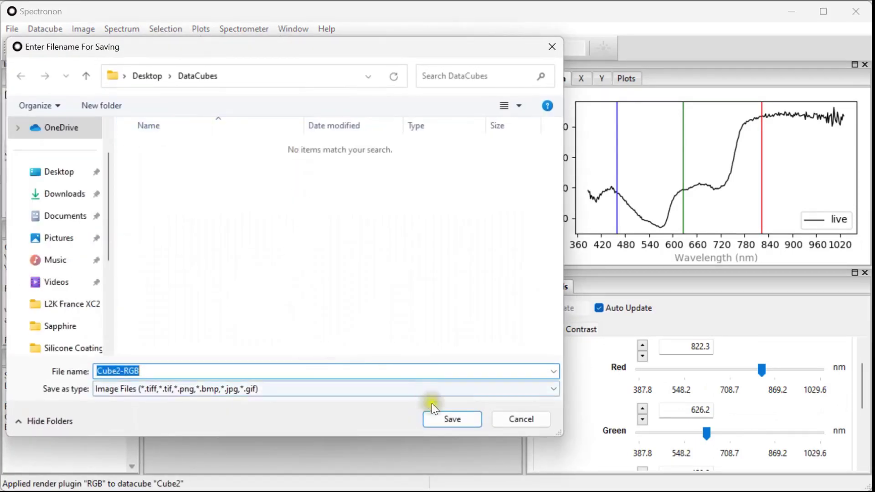
pyautogui.click(533, 416)
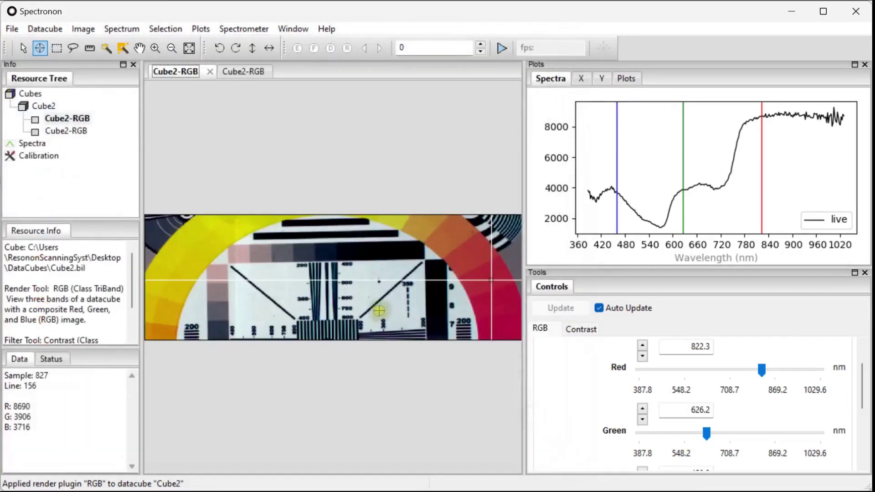
# Browse the File and datacube commands, then select Cube2 in the Resource Tree
pyautogui.click(13, 30)
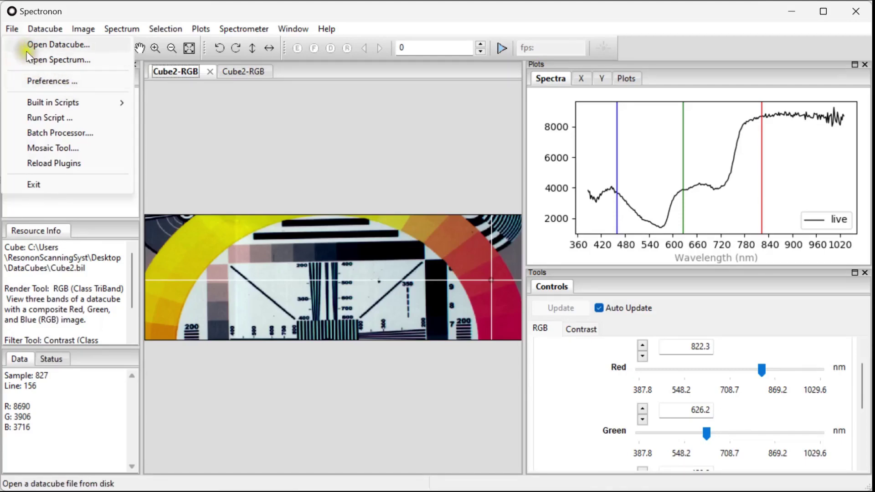
pyautogui.moveTo(35, 29)
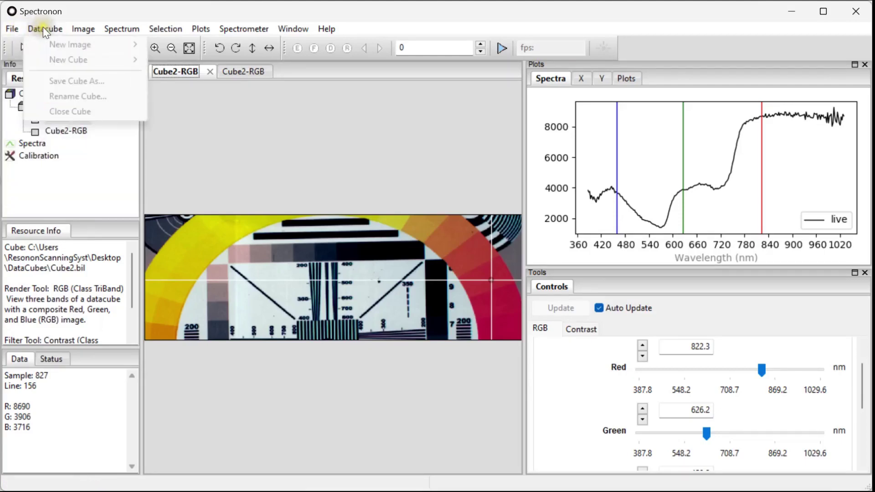
pyautogui.click(43, 27)
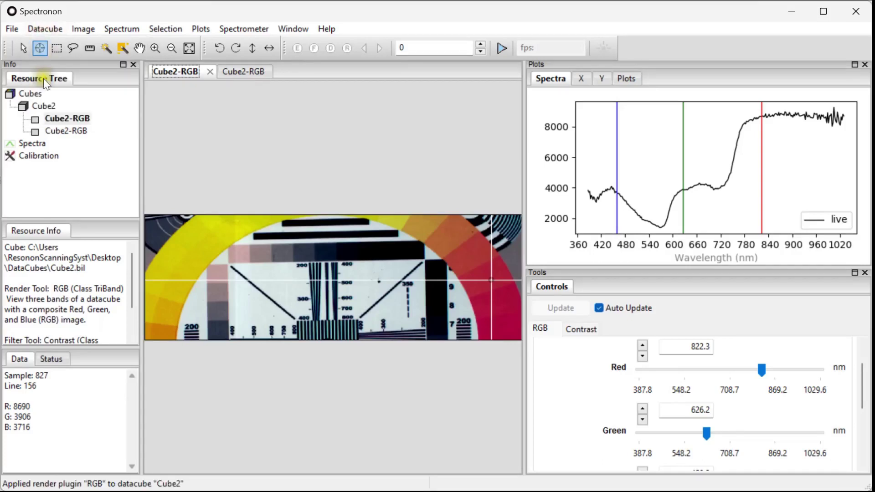
pyautogui.click(43, 105)
# Look through the Spectrum and Selection menus, ending on the Plots menu's Spectral Plotter options
pyautogui.click(46, 29)
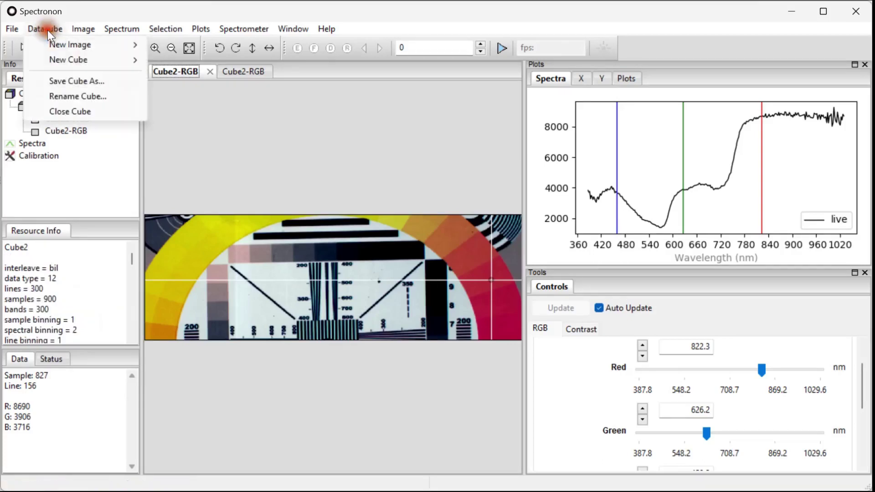
pyautogui.moveTo(67, 45)
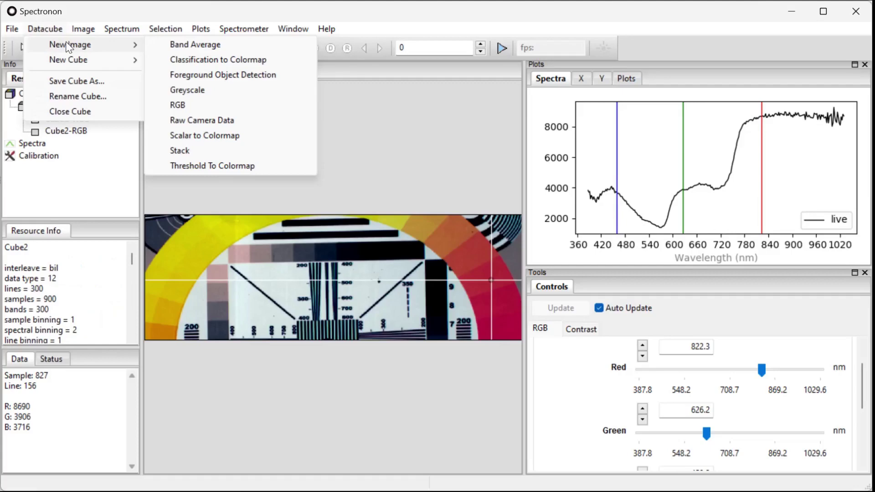
pyautogui.click(45, 29)
pyautogui.click(57, 27)
pyautogui.moveTo(65, 43)
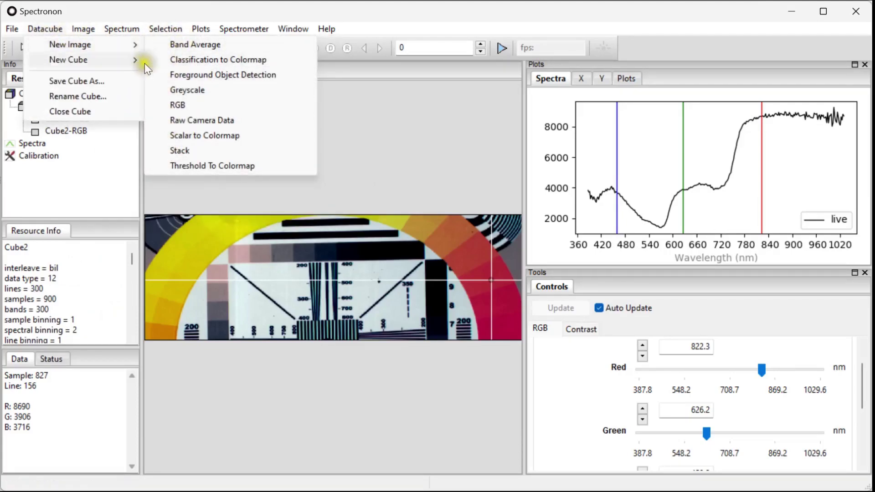
pyautogui.moveTo(138, 64)
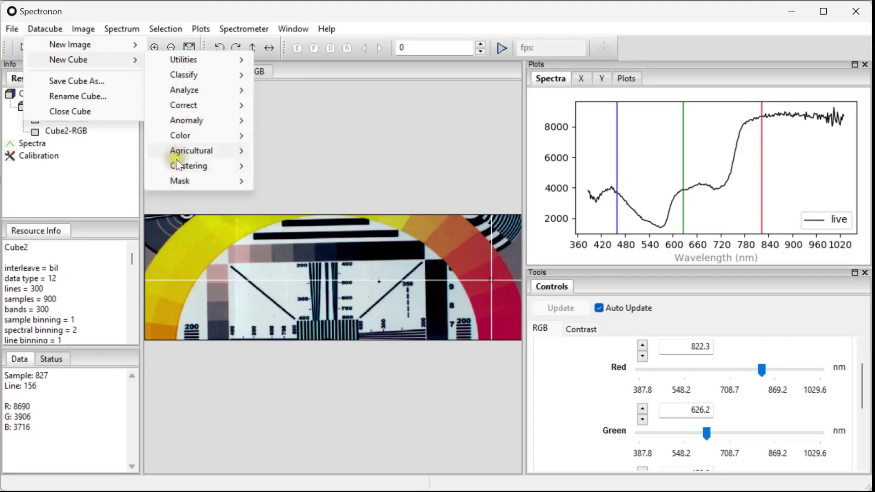
pyautogui.moveTo(196, 93)
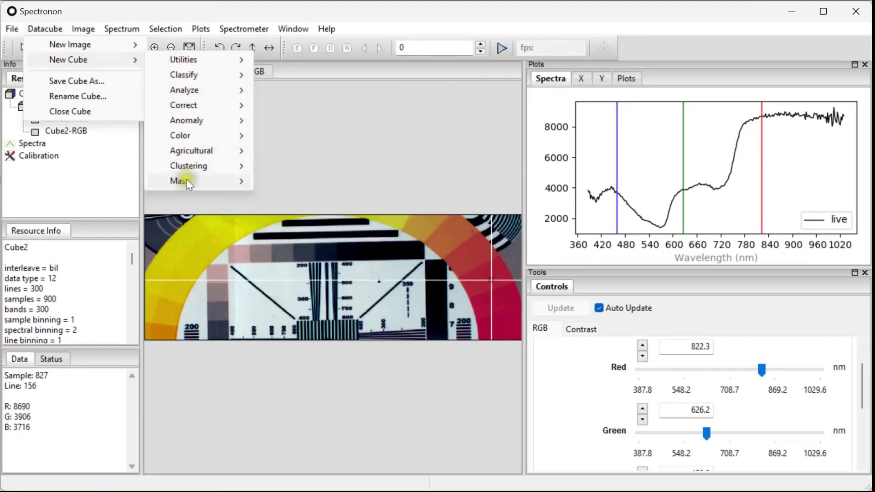
pyautogui.moveTo(103, 26)
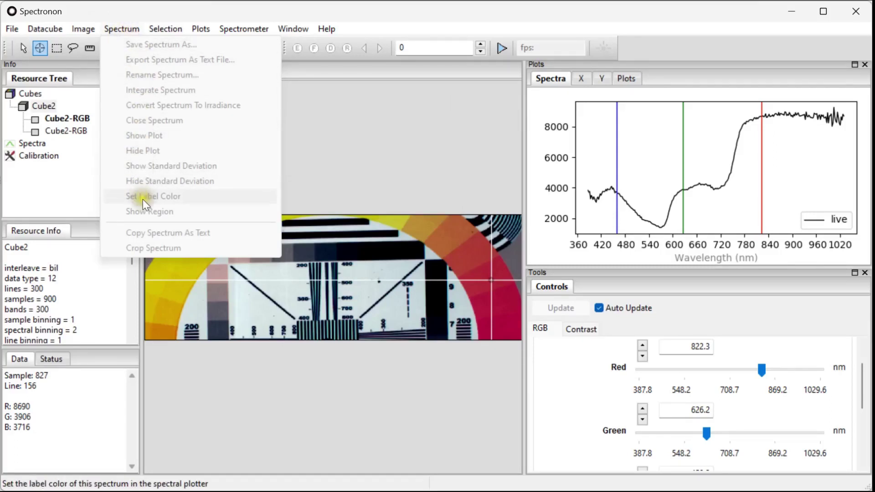
pyautogui.moveTo(175, 32)
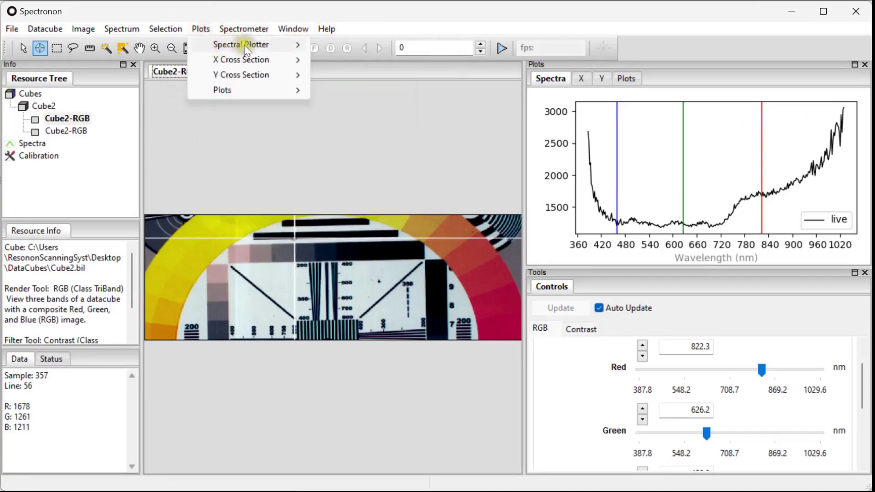
pyautogui.moveTo(246, 48)
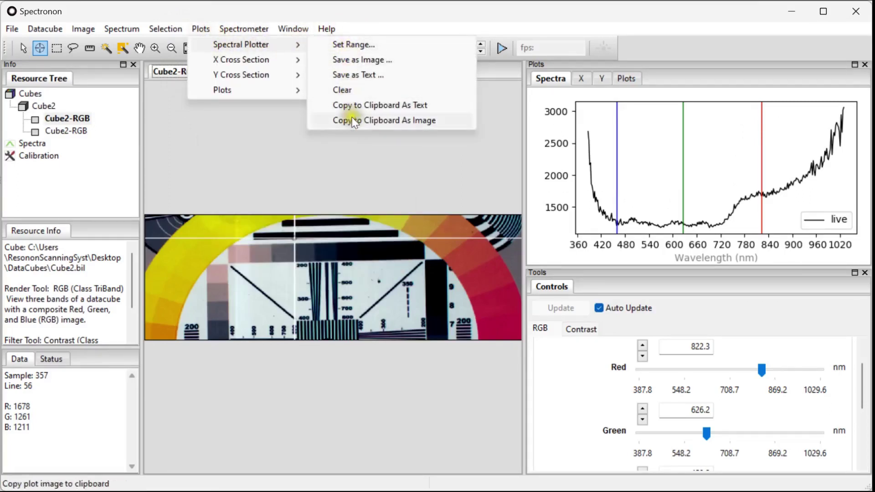
pyautogui.click(355, 44)
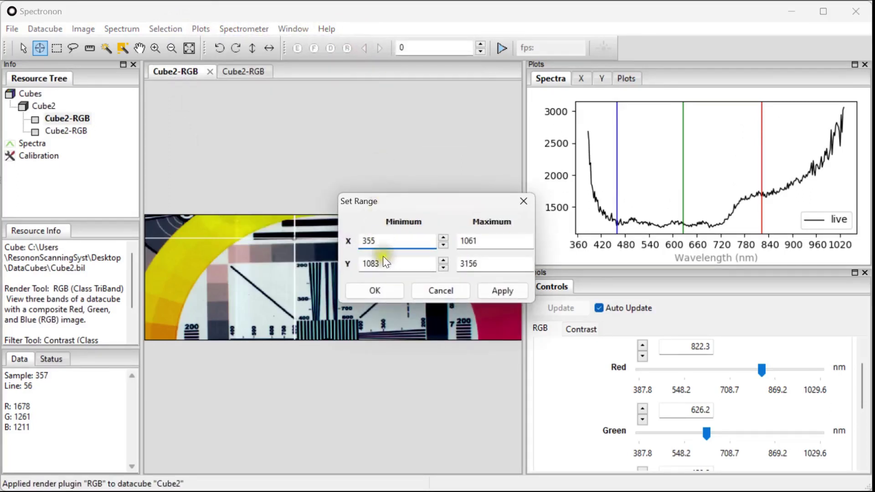
pyautogui.click(390, 296)
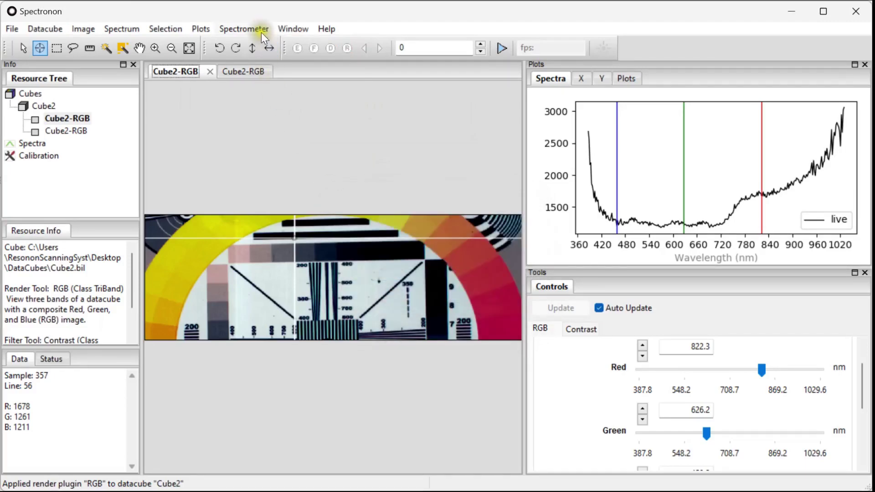
pyautogui.click(244, 29)
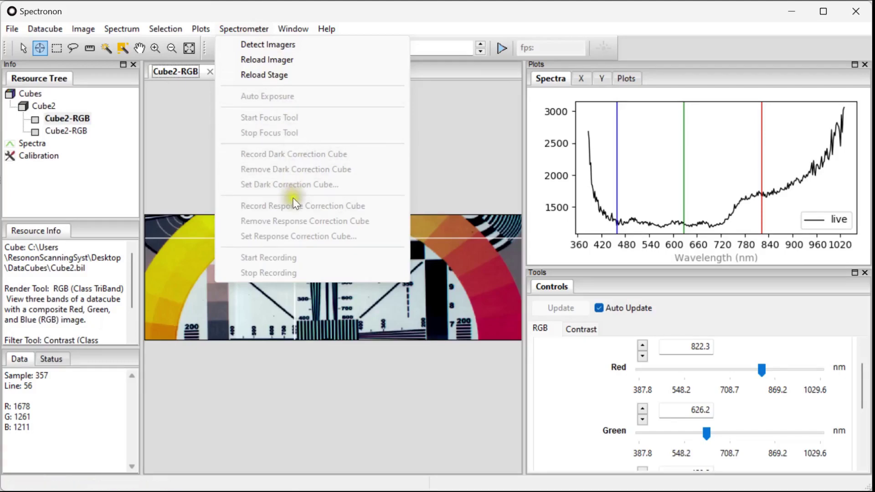
pyautogui.click(250, 28)
pyautogui.click(293, 29)
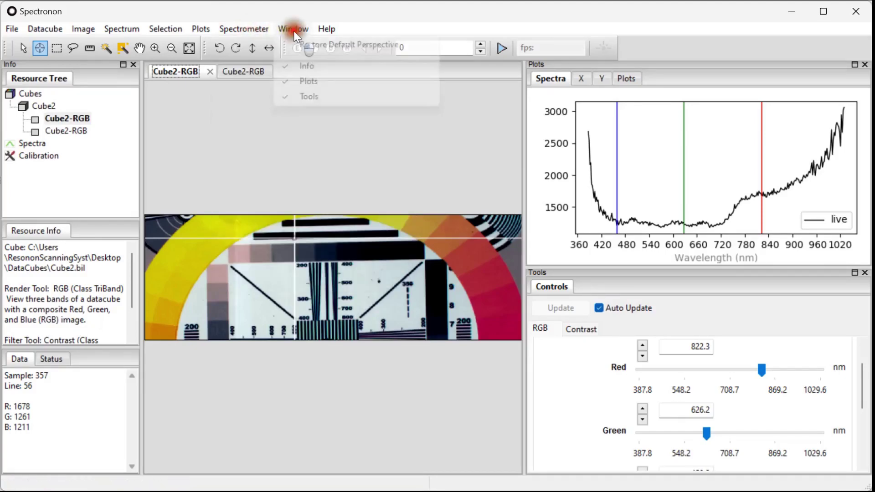
pyautogui.click(305, 72)
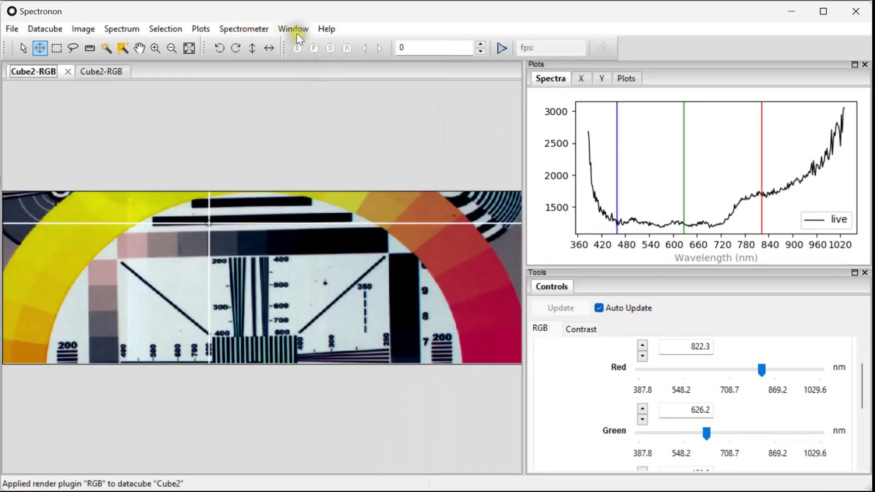
pyautogui.click(292, 28)
pyautogui.click(305, 67)
pyautogui.click(331, 28)
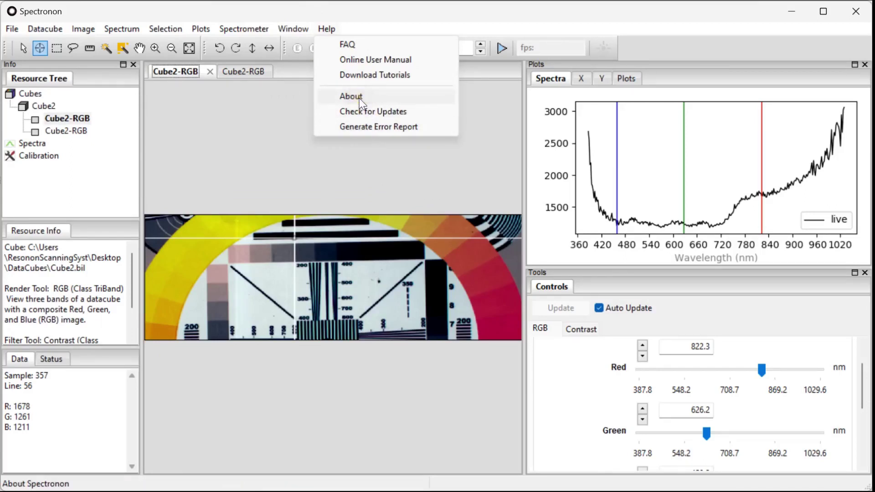
pyautogui.click(335, 30)
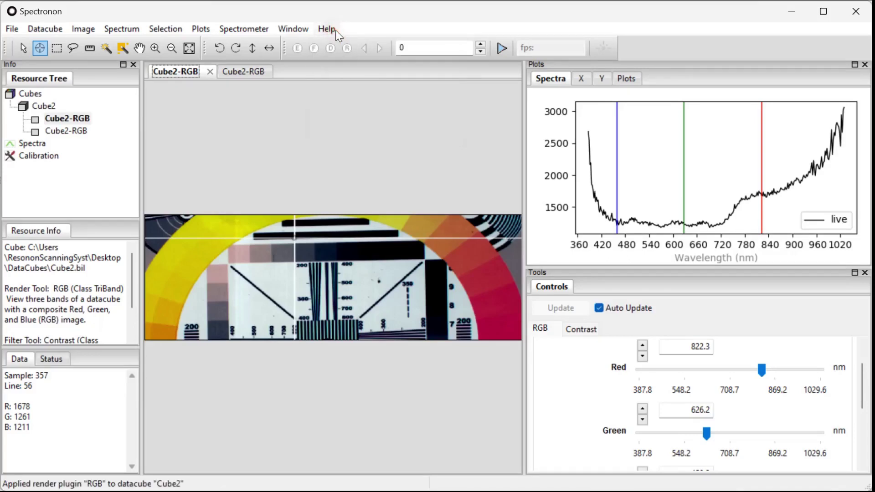
# Re-enable the crosshair probe, sample points on the chart, and rescale the spectrum plot to fit
pyautogui.click(25, 50)
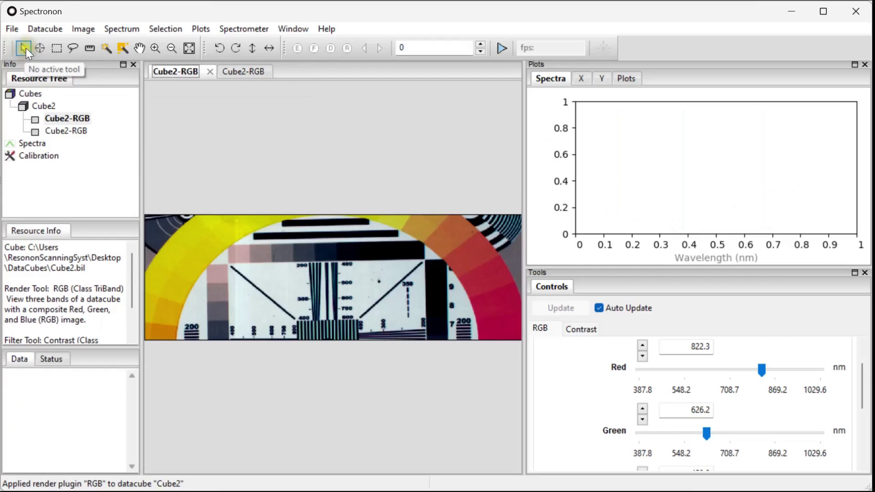
pyautogui.click(44, 50)
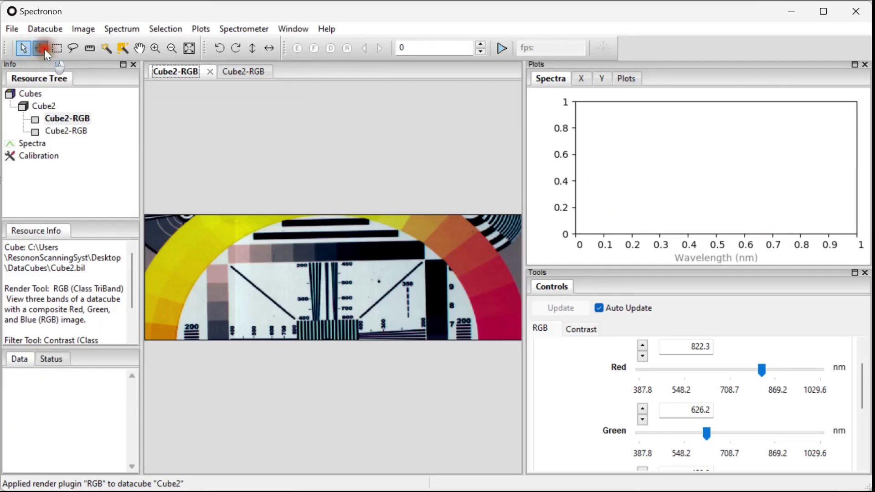
pyautogui.click(273, 278)
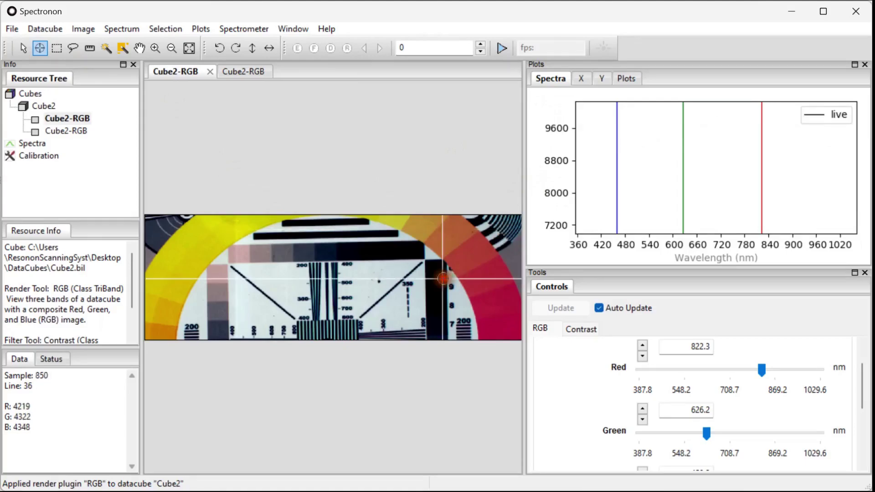
pyautogui.click(448, 309)
pyautogui.click(647, 190)
pyautogui.scroll(-5, 647, 188)
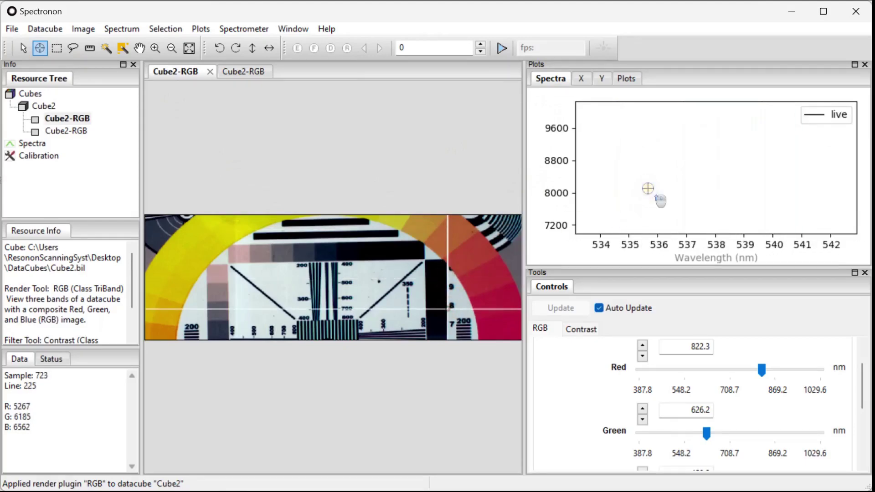
# Save a red-ring point spectrum as Cube2-spec-0, copy it to the clipboard, then show the X profile
pyautogui.click(473, 289)
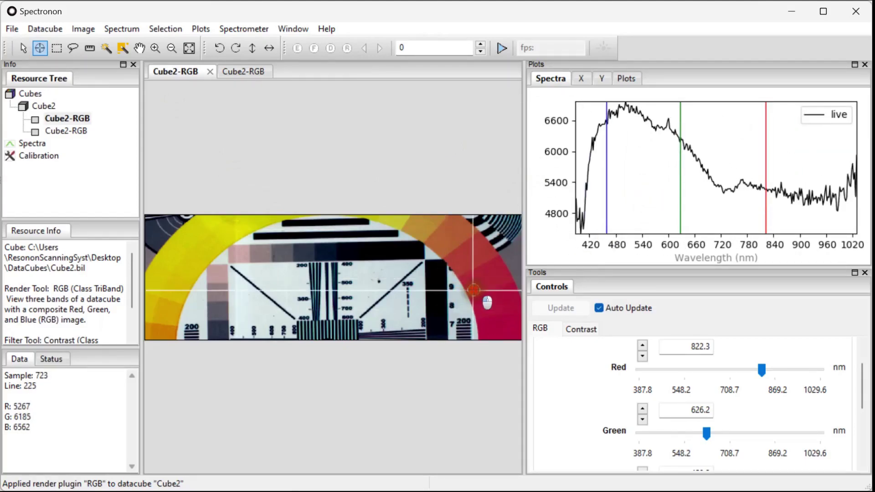
pyautogui.rightClick(473, 290)
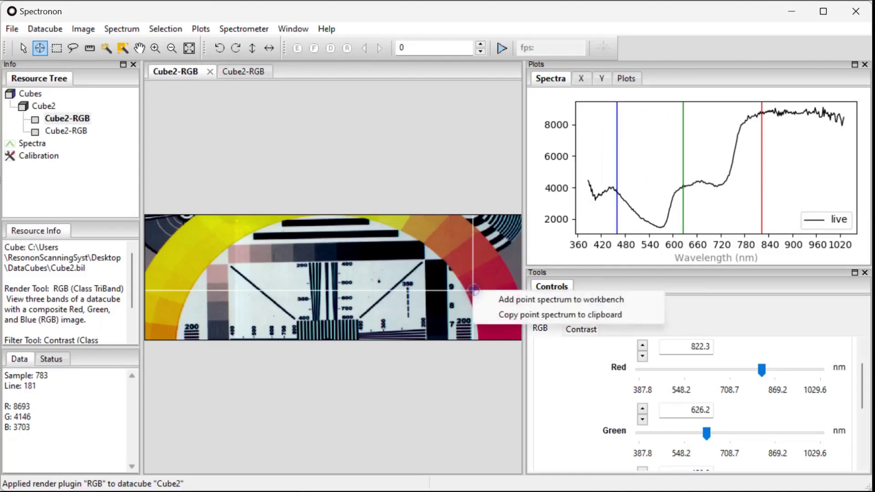
pyautogui.click(499, 299)
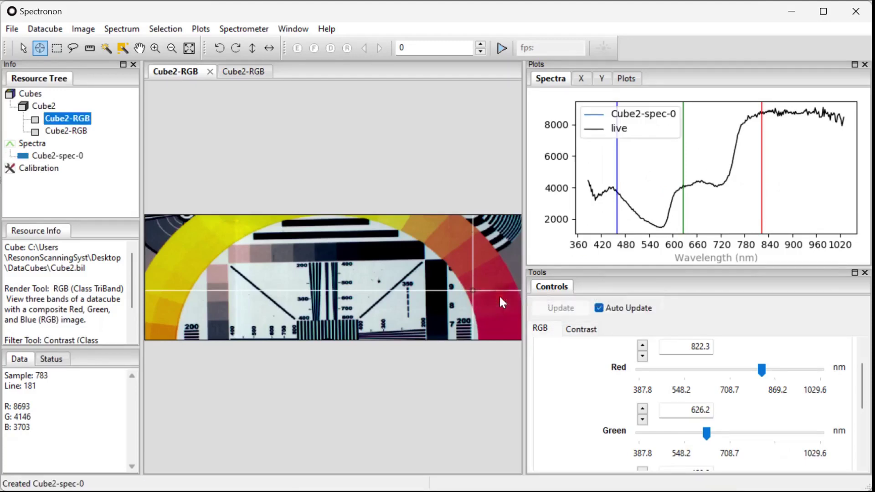
pyautogui.rightClick(476, 285)
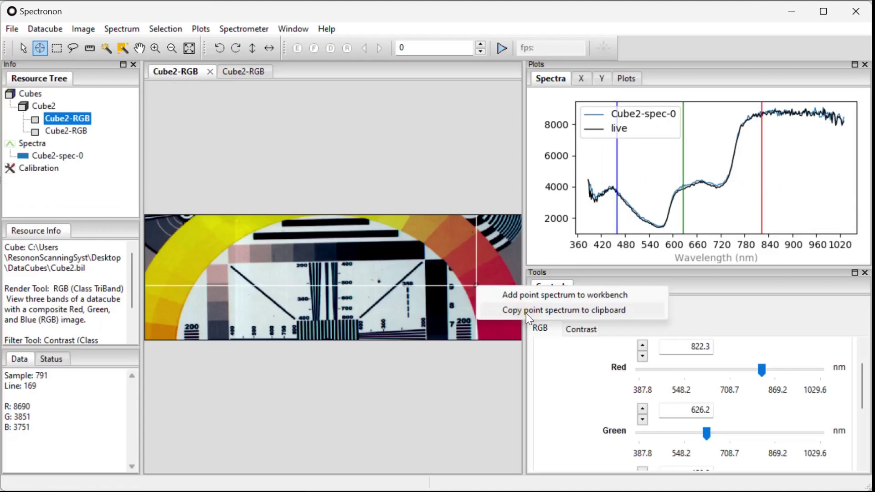
pyautogui.click(526, 312)
pyautogui.click(483, 240)
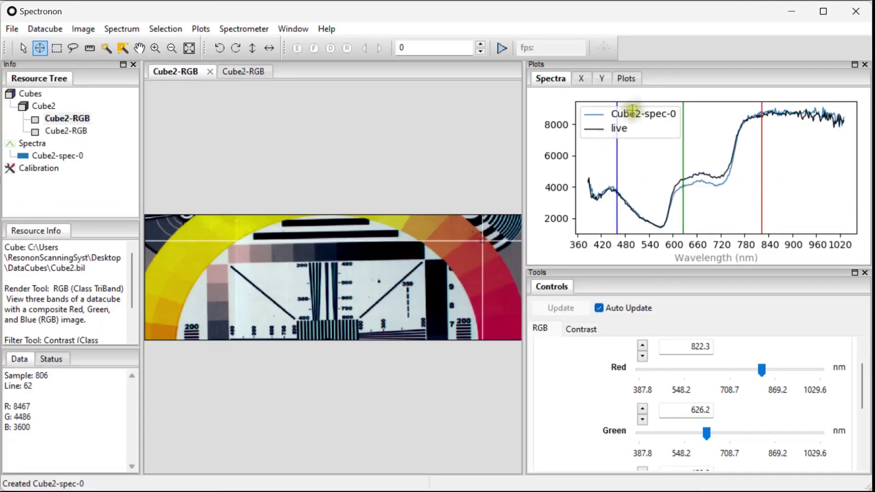
pyautogui.click(585, 76)
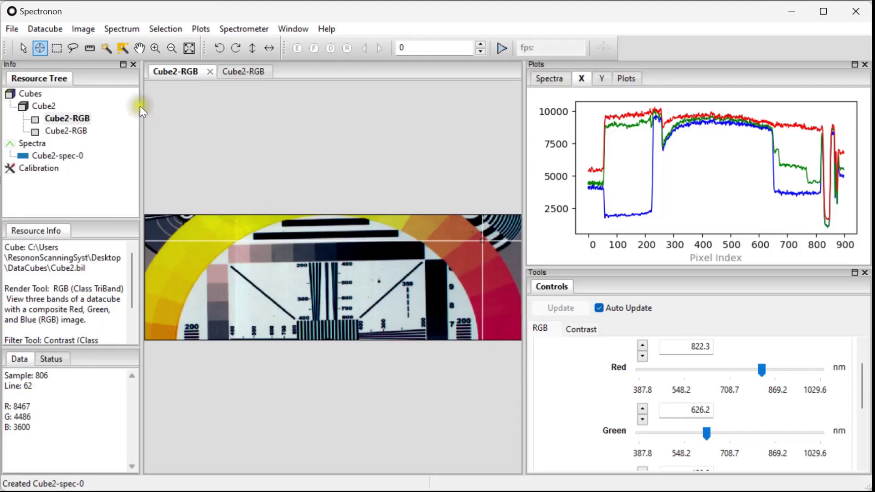
# Select a small rectangle on the yellow ring and save its mean spectrum as Cube2-mean-0
pyautogui.click(53, 51)
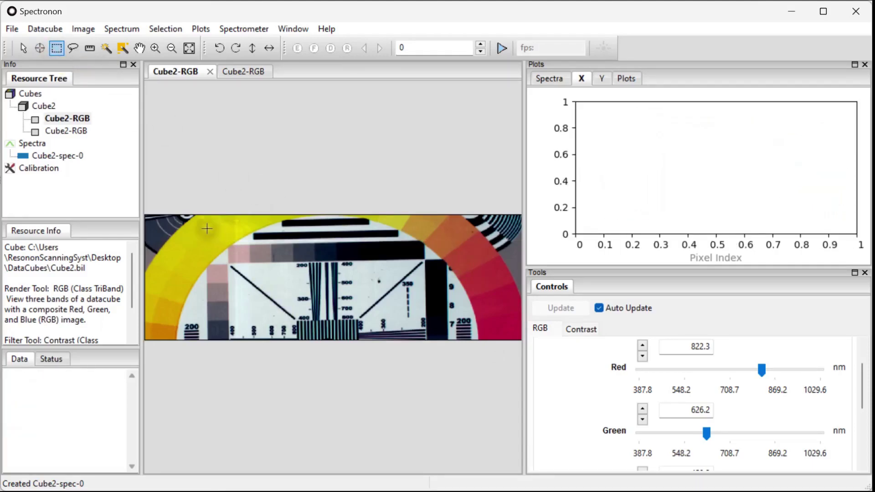
pyautogui.moveTo(207, 230); pyautogui.dragTo(210, 235)
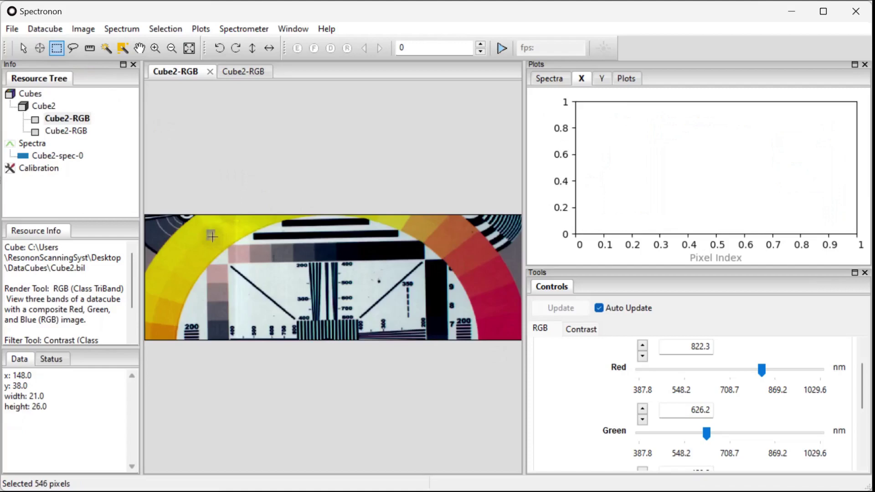
pyautogui.rightClick(211, 235)
pyautogui.click(268, 312)
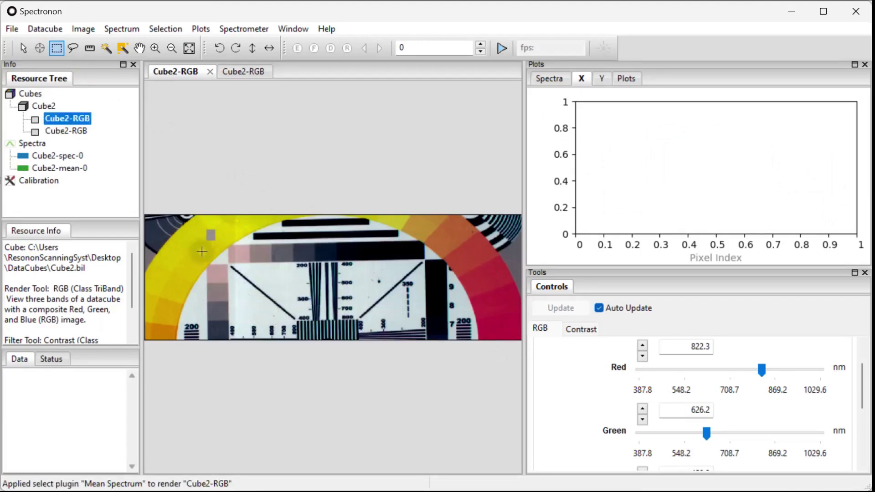
pyautogui.click(553, 79)
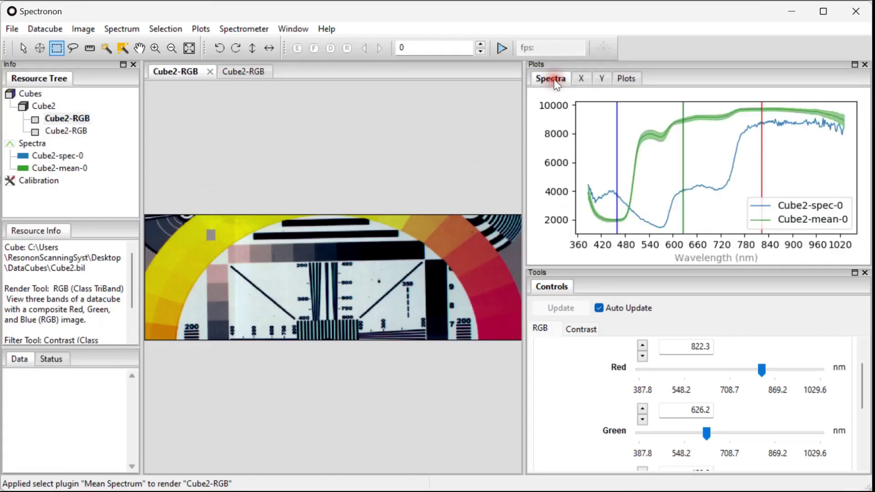
# Outline a freehand region, then measure a 3.18 cm line across the chart
pyautogui.click(72, 48)
pyautogui.moveTo(383, 270)
pyautogui.mouseDown()
pyautogui.moveTo(366, 289)
pyautogui.moveTo(387, 286)
pyautogui.moveTo(385, 267)
pyautogui.mouseUp()
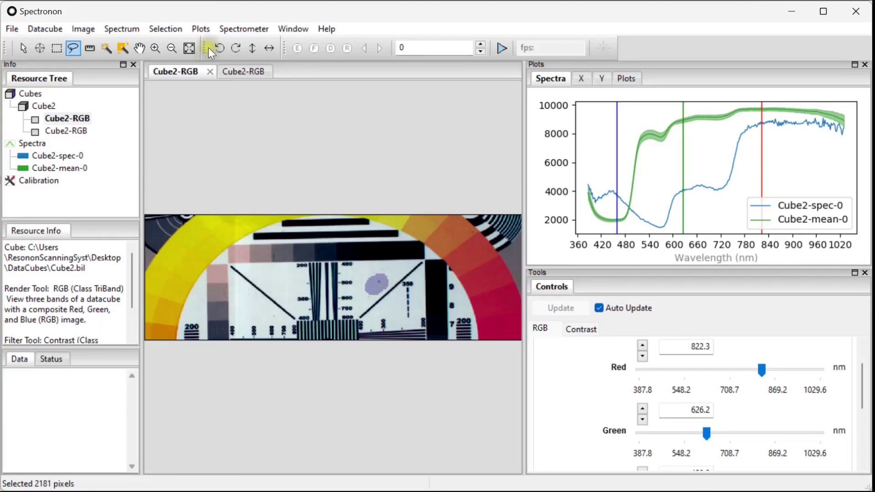
pyautogui.click(88, 48)
pyautogui.moveTo(279, 282); pyautogui.dragTo(363, 246)
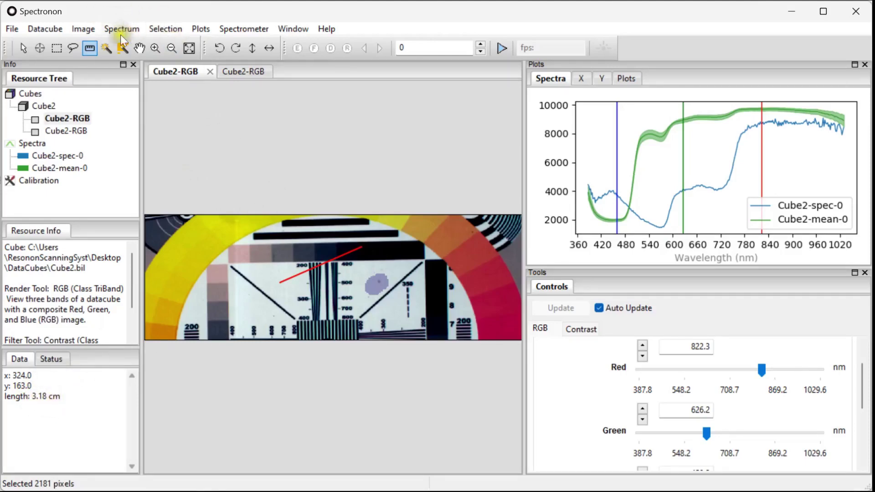
# Select the yellow ring region with the Magic Wand colour-similarity tool
pyautogui.click(112, 54)
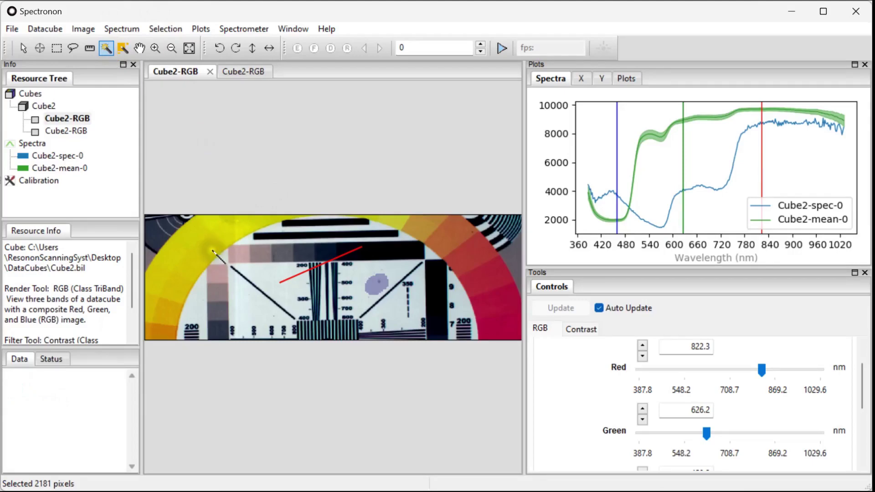
pyautogui.click(212, 251)
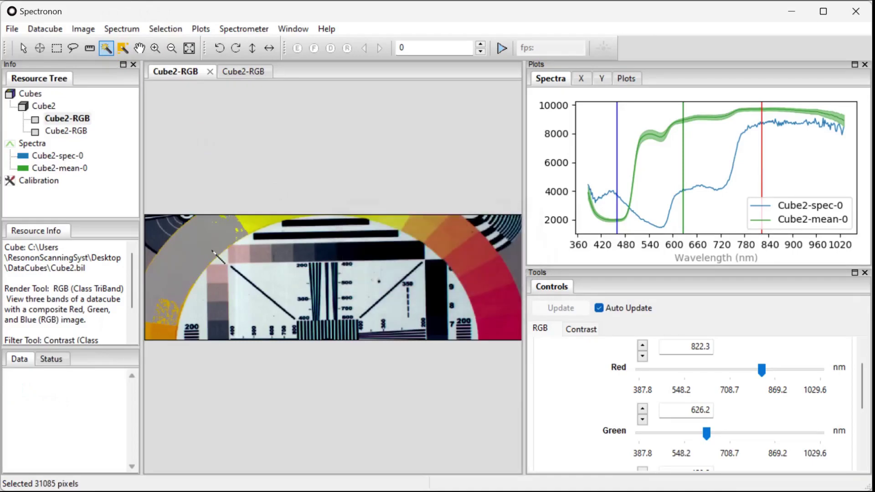
pyautogui.click(275, 283)
# Select the white background, yellow ring and red ring by spectral similarity, then Select None
pyautogui.click(123, 48)
pyautogui.click(419, 309)
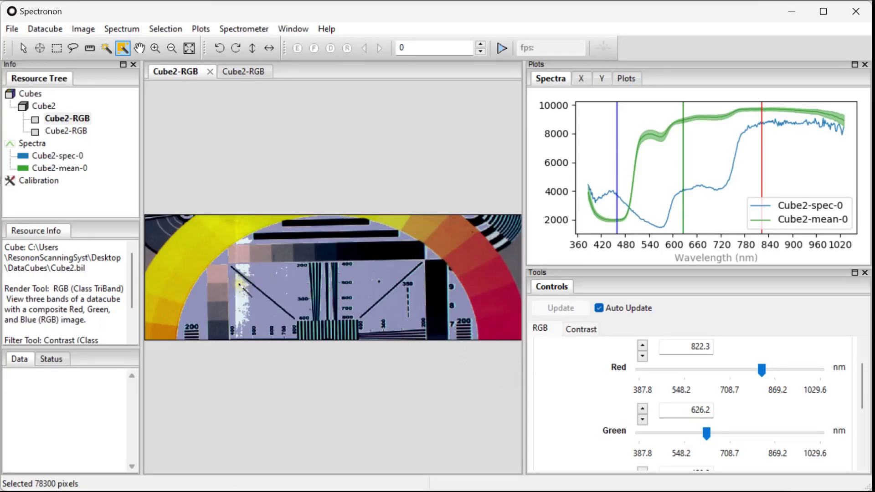
pyautogui.click(169, 257)
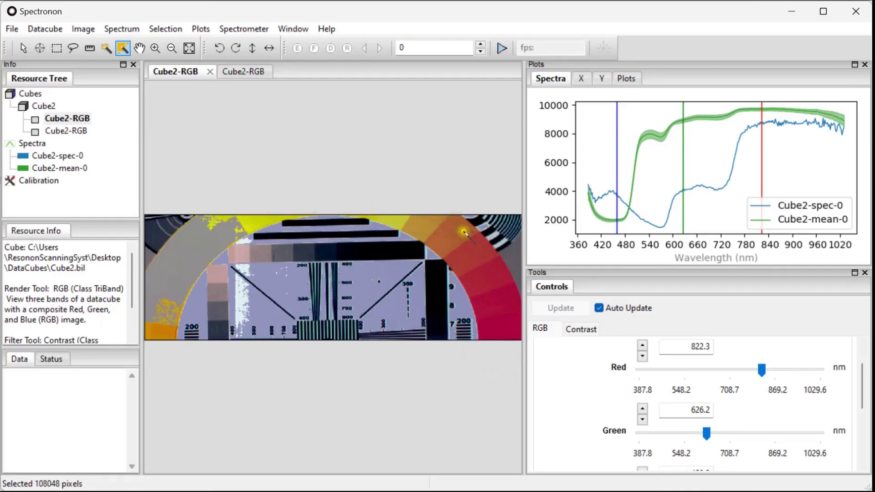
pyautogui.click(489, 286)
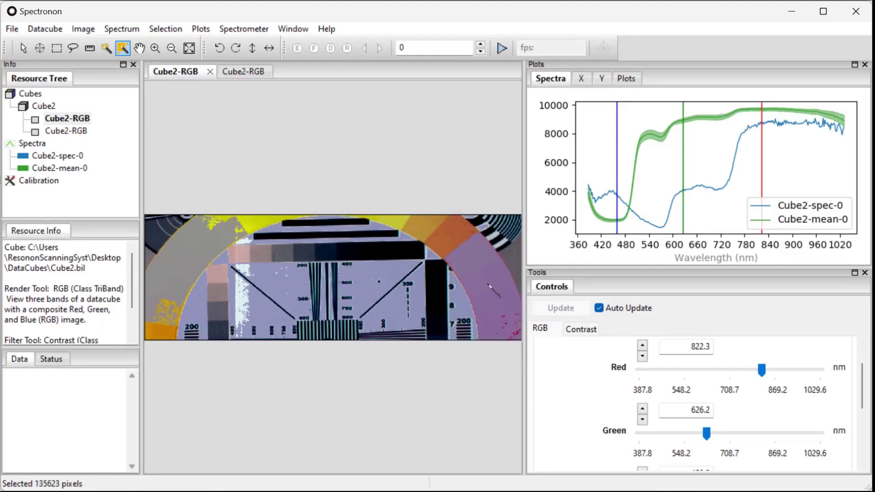
pyautogui.rightClick(489, 285)
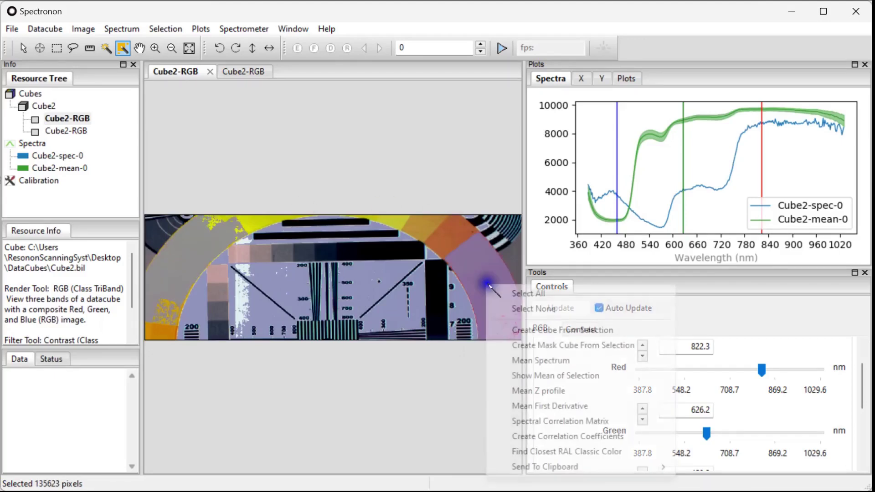
pyautogui.click(537, 308)
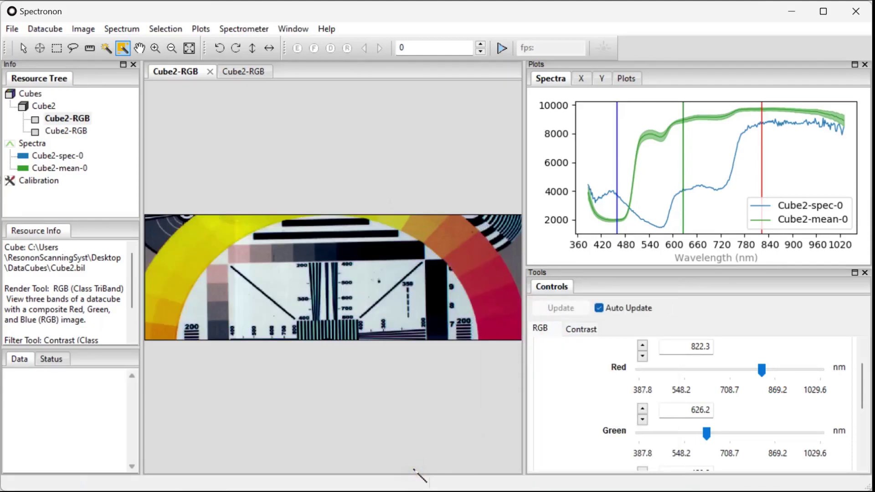
pyautogui.click(146, 50)
pyautogui.scroll(5, 331, 299)
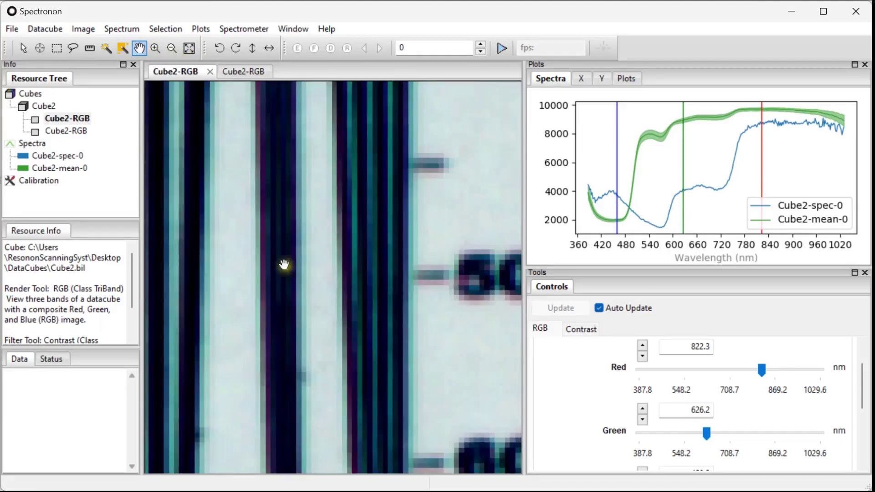
pyautogui.moveTo(256, 238)
pyautogui.mouseDown()
pyautogui.moveTo(407, 356)
pyautogui.moveTo(427, 447)
pyautogui.moveTo(514, 367)
pyautogui.moveTo(238, 239)
pyautogui.mouseUp()
pyautogui.scroll(-5, 239, 239)
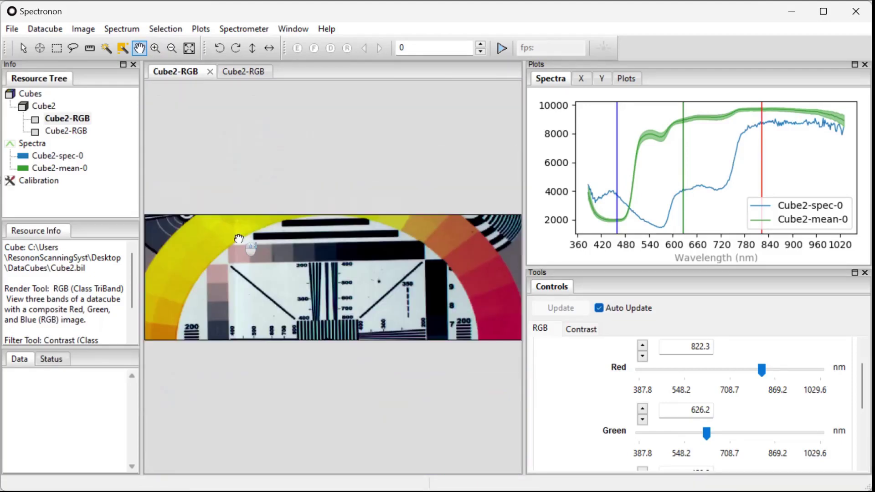
pyautogui.click(297, 310)
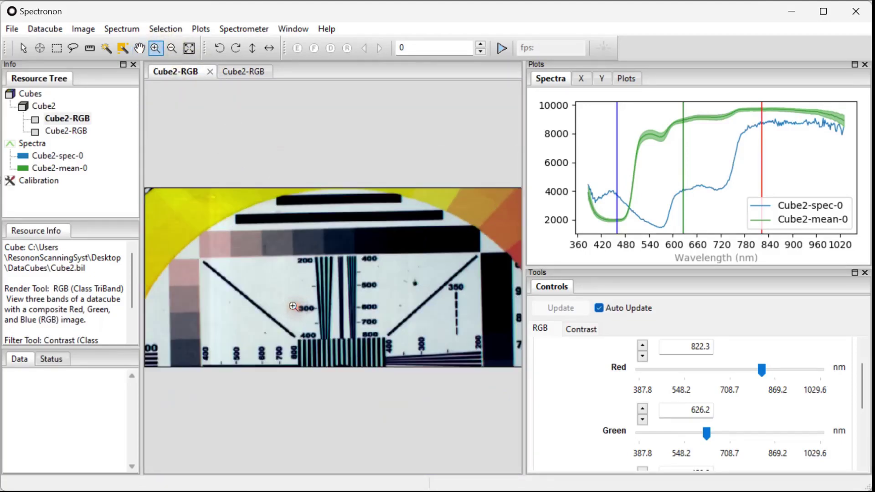
pyautogui.click(332, 324)
pyautogui.scroll(-3, 332, 325)
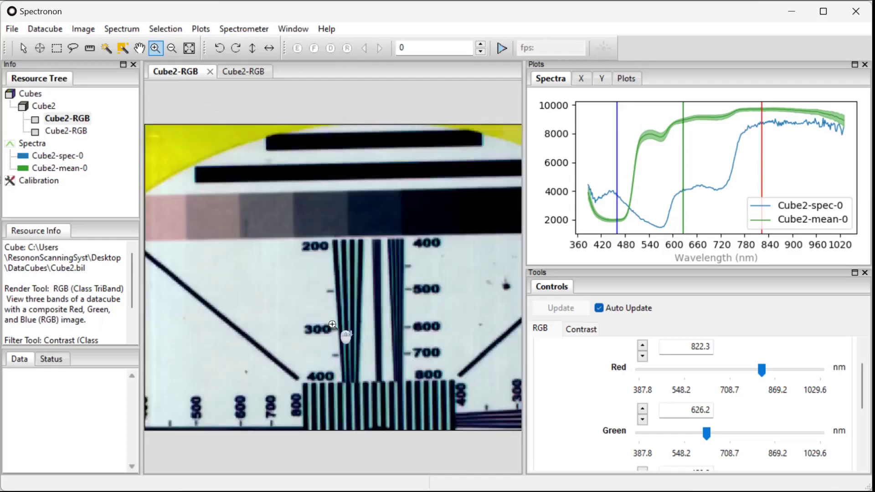
pyautogui.scroll(4, 332, 324)
pyautogui.scroll(-4, 333, 324)
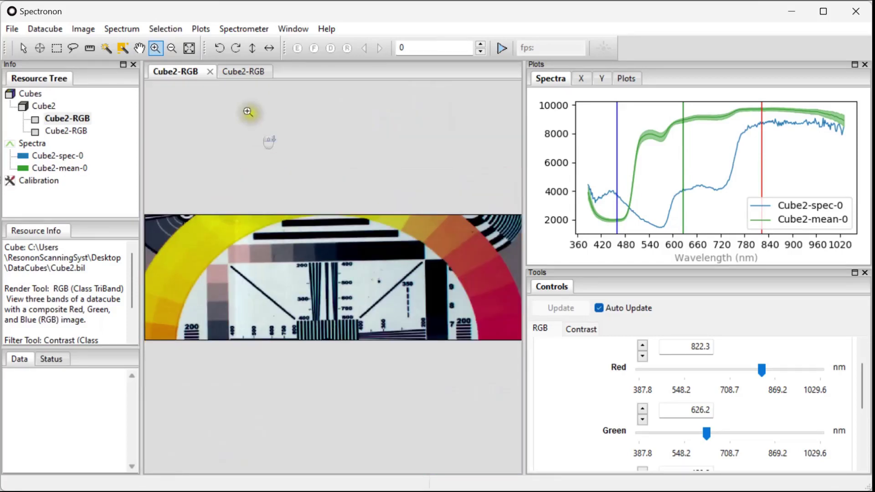
pyautogui.click(175, 46)
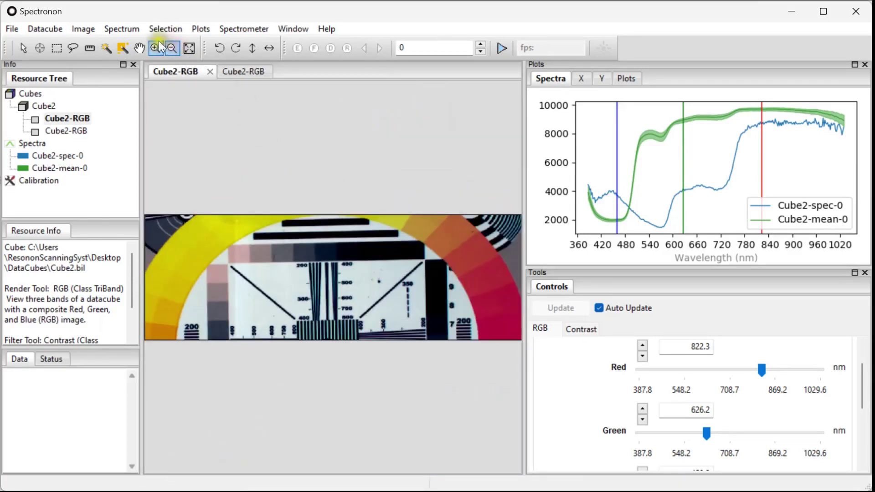
pyautogui.scroll(5, 324, 299)
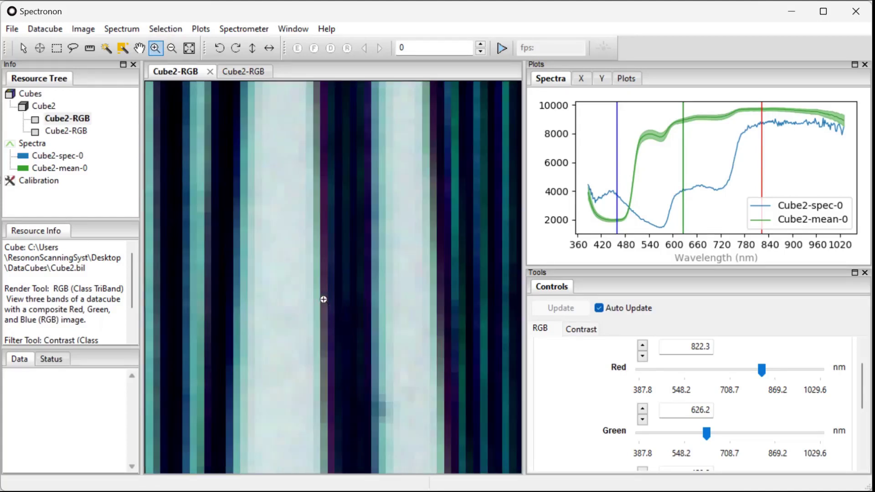
pyautogui.click(190, 51)
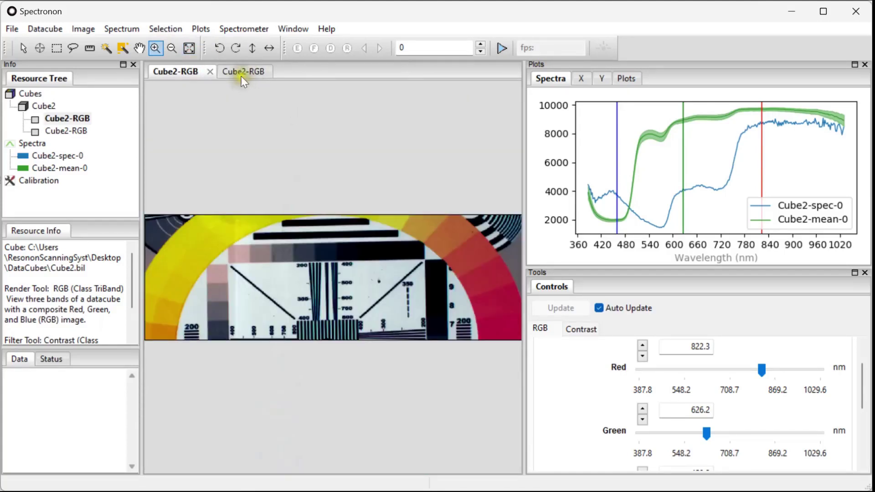
pyautogui.click(222, 50)
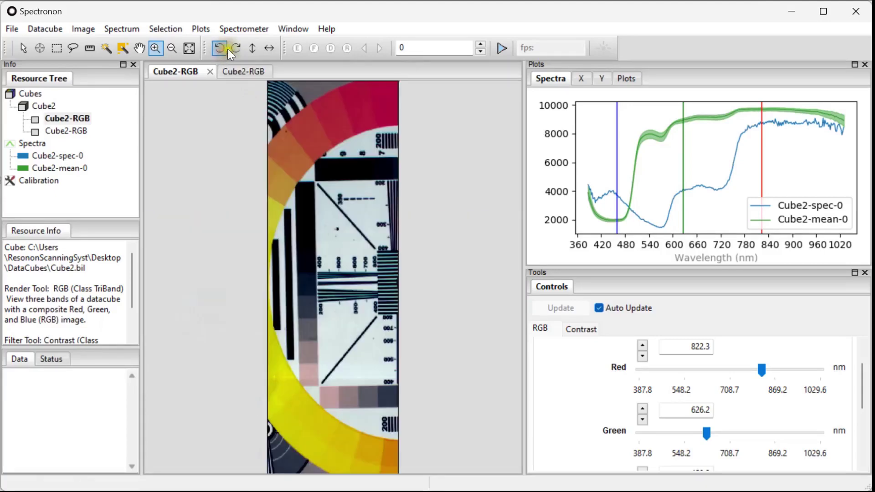
pyautogui.click(234, 48)
pyautogui.click(251, 48)
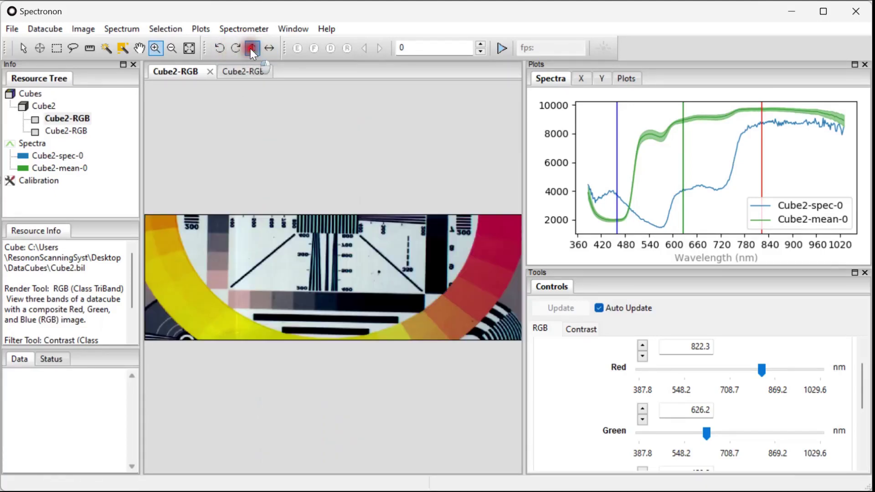
pyautogui.click(251, 49)
pyautogui.click(269, 48)
pyautogui.click(269, 48)
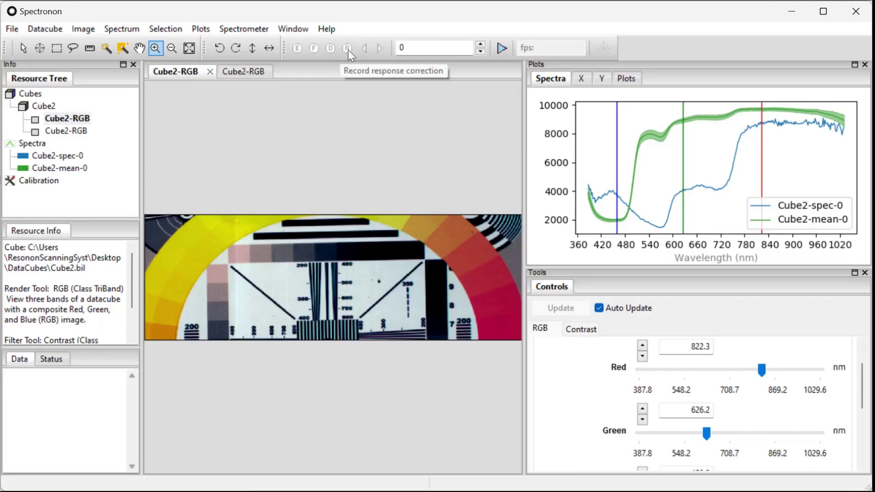
pyautogui.click(402, 48)
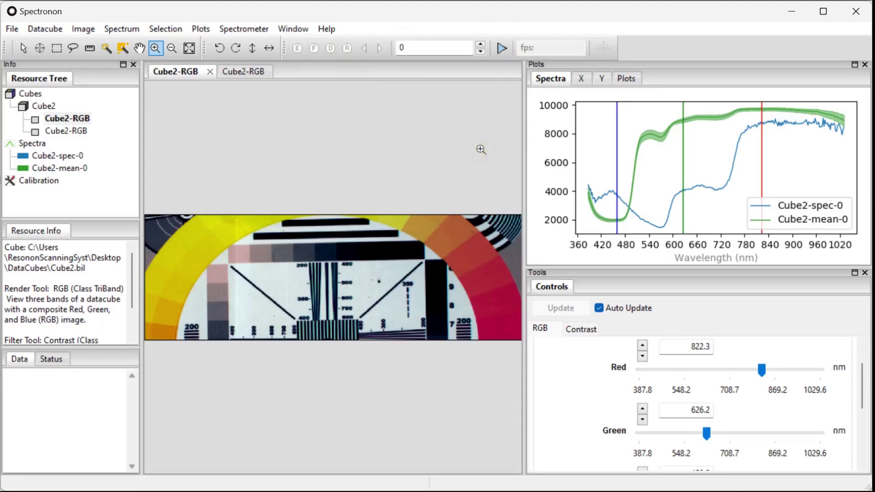
pyautogui.click(294, 104)
pyautogui.click(91, 31)
pyautogui.click(243, 193)
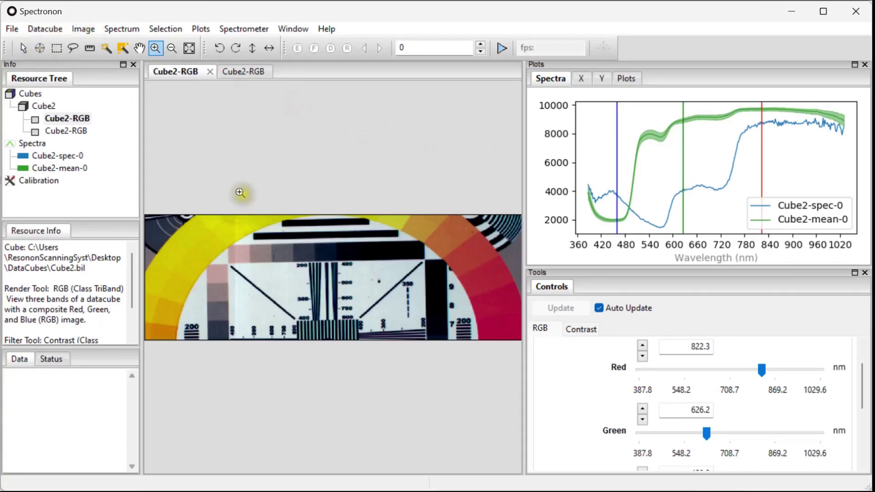
pyautogui.click(225, 182)
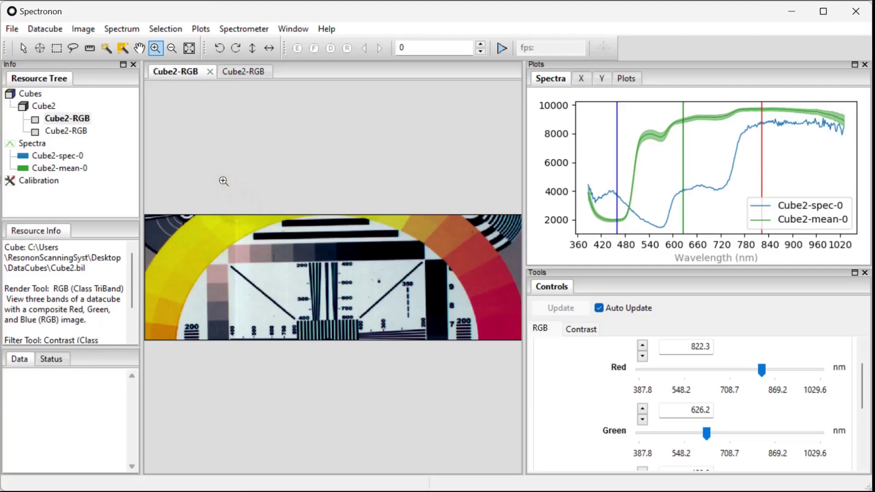